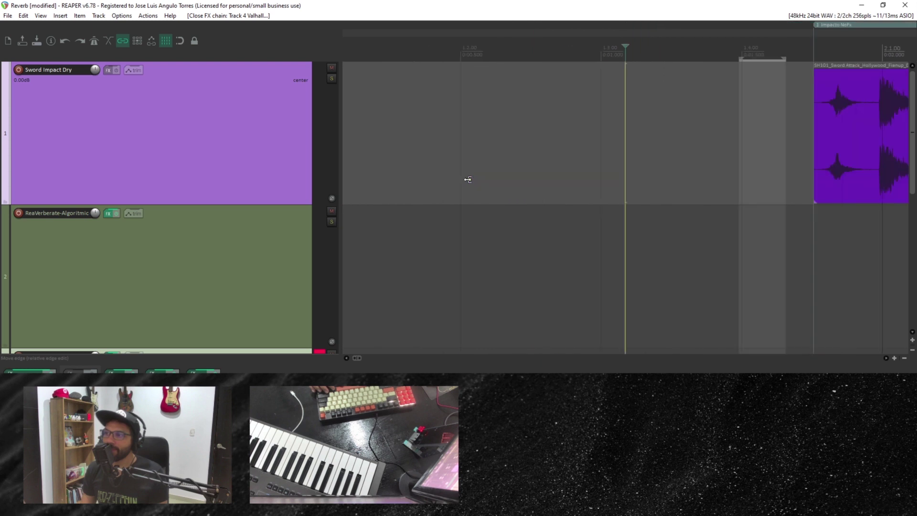
Step: Play the dry sword impact on the first track from just before the item
left_click(425, 158)
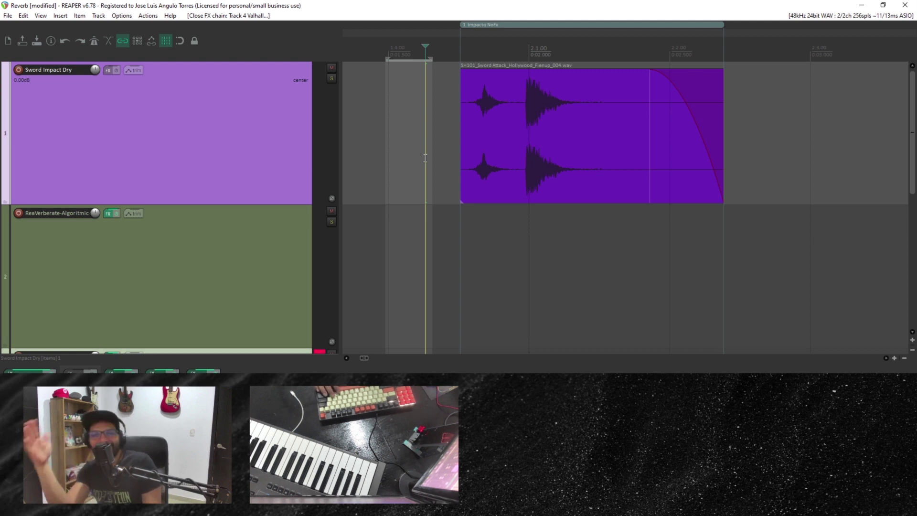
key("space")
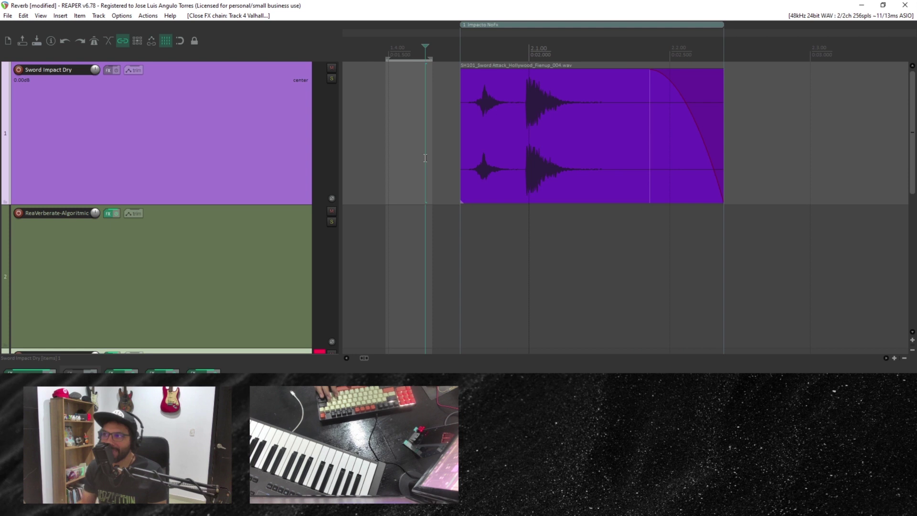
key("space")
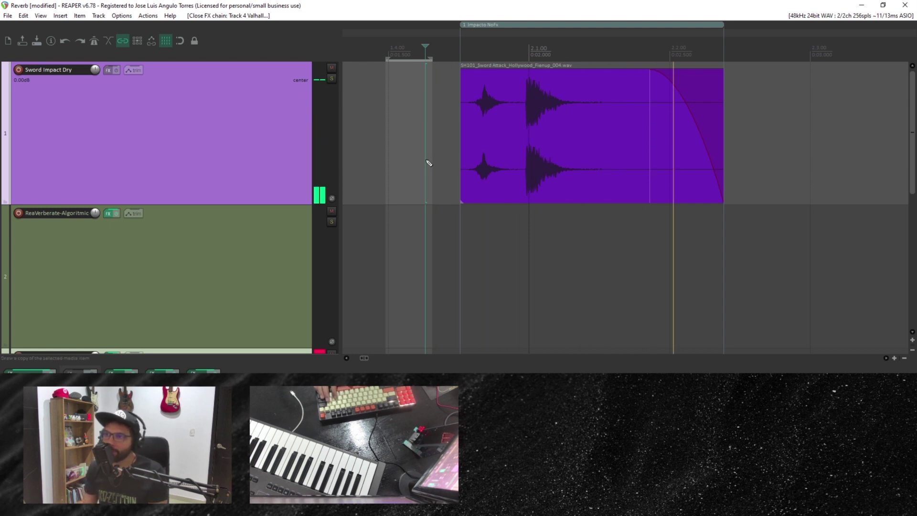
Step: Look over the sword impact items laid out along the timeline on the algorithmic and convolution reverb tracks
scroll(574, 246, "down", 3)
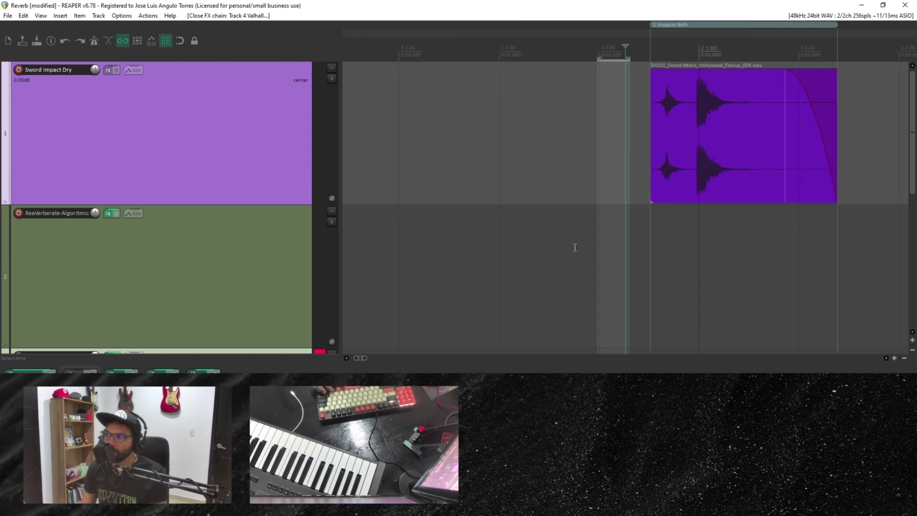
scroll(580, 254, "down", 1)
scroll(586, 258, "up", 1)
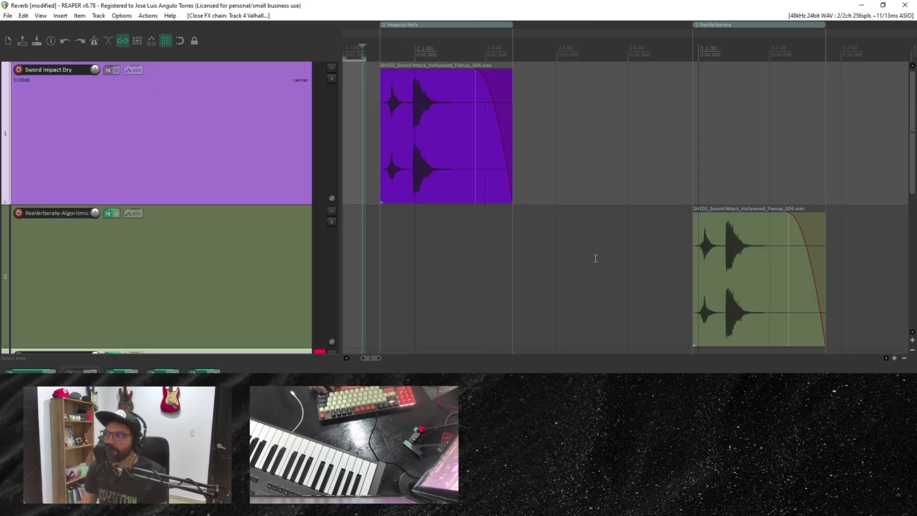
scroll(590, 260, "right", 2)
scroll(591, 260, "down", 1)
scroll(584, 256, "up", 1)
scroll(584, 257, "down", 1)
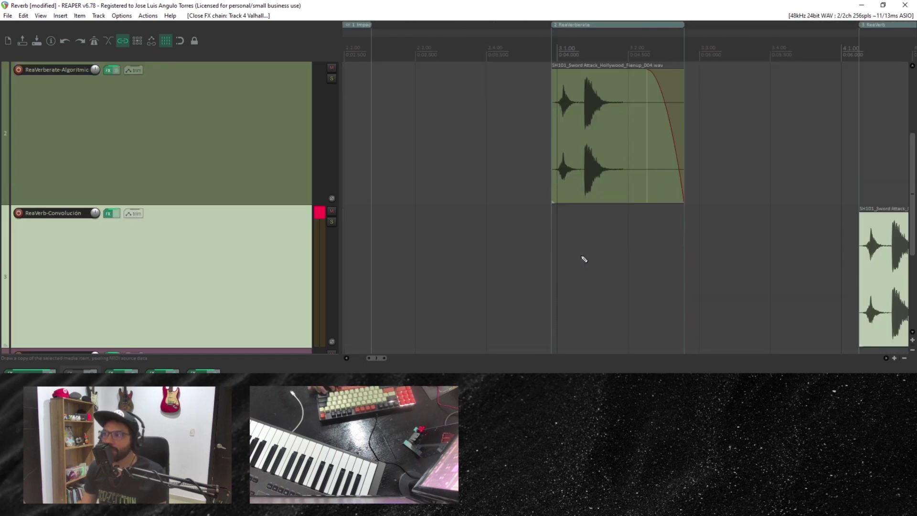
scroll(515, 183, "up", 3)
scroll(528, 187, "down", 3)
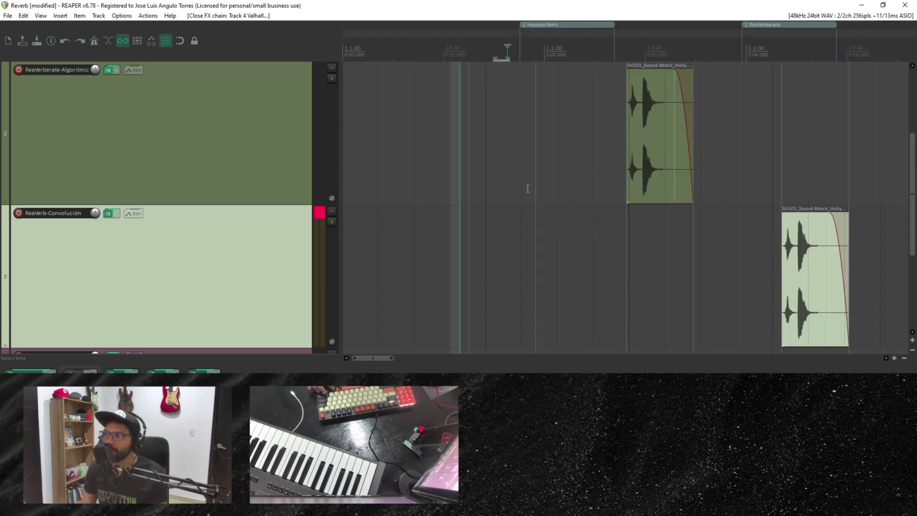
left_click(604, 151)
scroll(603, 151, "right", 3)
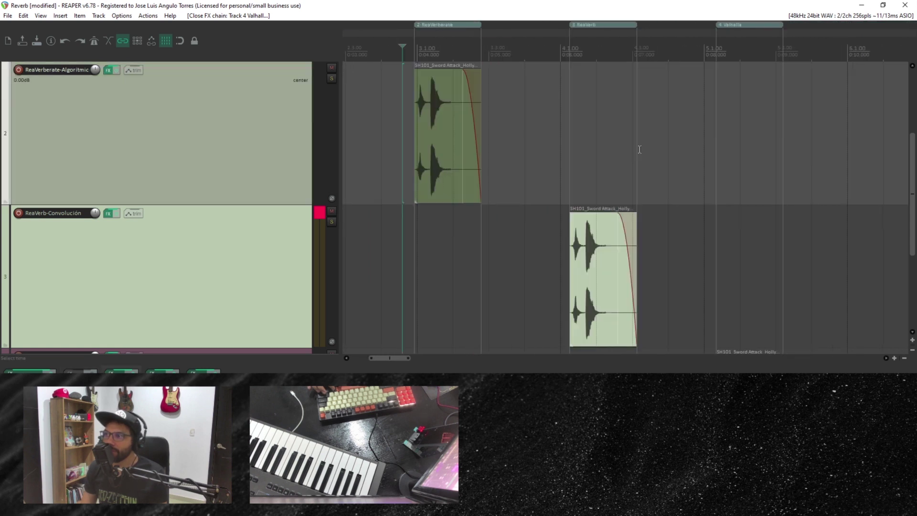
Step: Clear the clipping indicator of the ReaVerb-Convolución track and adjust its volume to about -4.62 dB
scroll(494, 179, "up", 3)
left_click(318, 215)
scroll(95, 213, "down", 2)
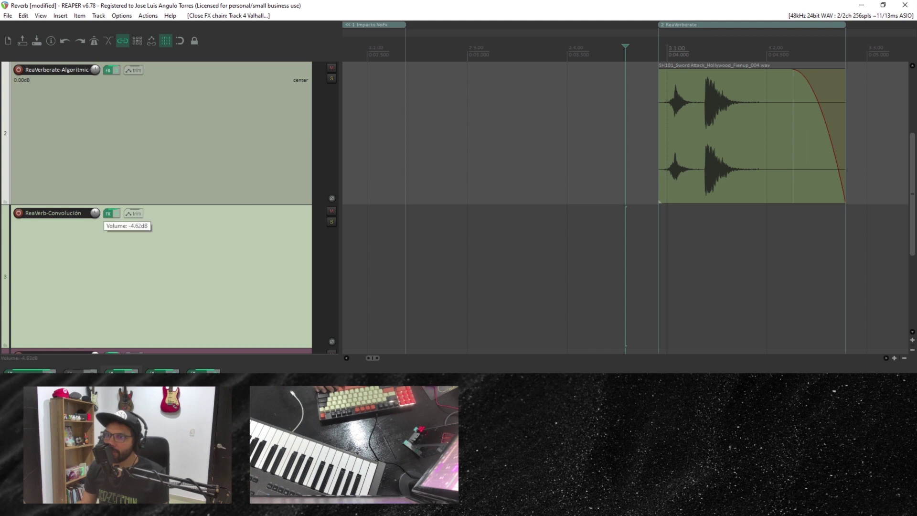
Step: Open the effects chain of the ReaVerberate-Algoritmico track, enlarge its window slightly and place it above the track's sword impact item
scroll(637, 156, "up", 3)
scroll(622, 242, "right", 3)
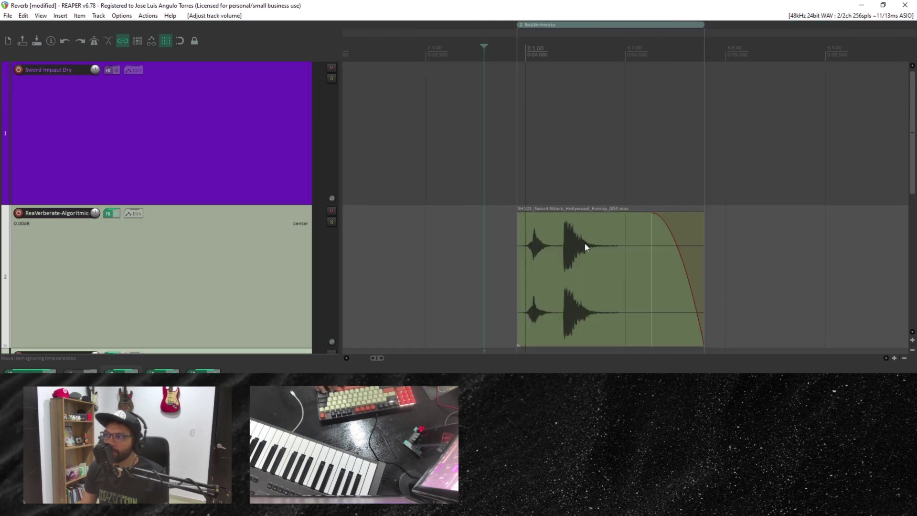
left_click(552, 256)
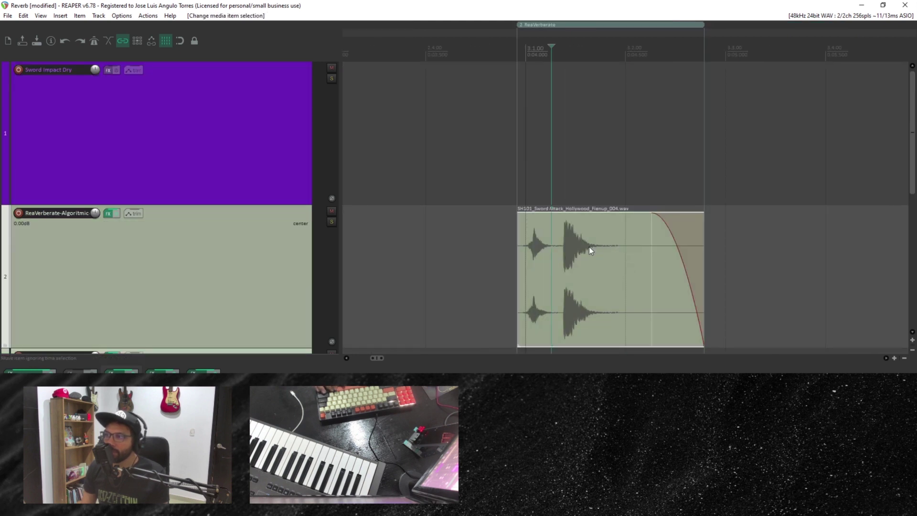
left_click(108, 213)
left_click_drag(338, 82, 420, 57)
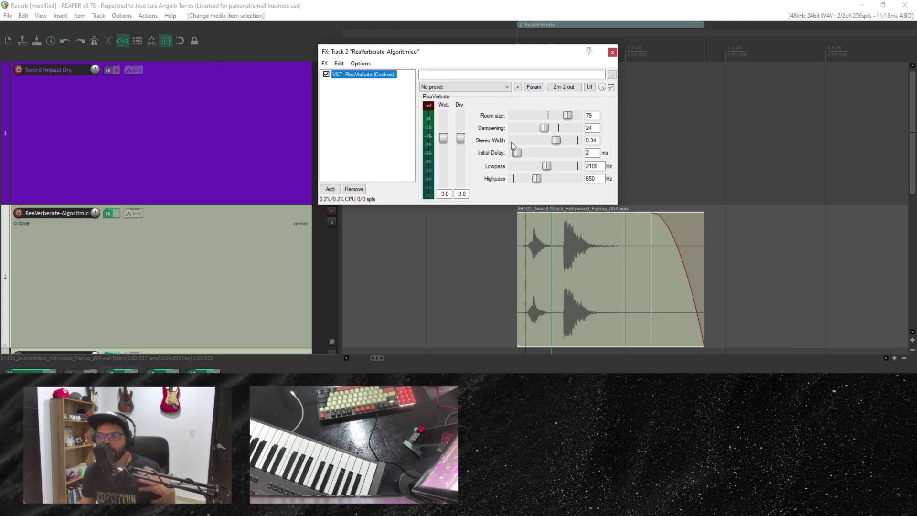
left_click_drag(616, 206, 636, 215)
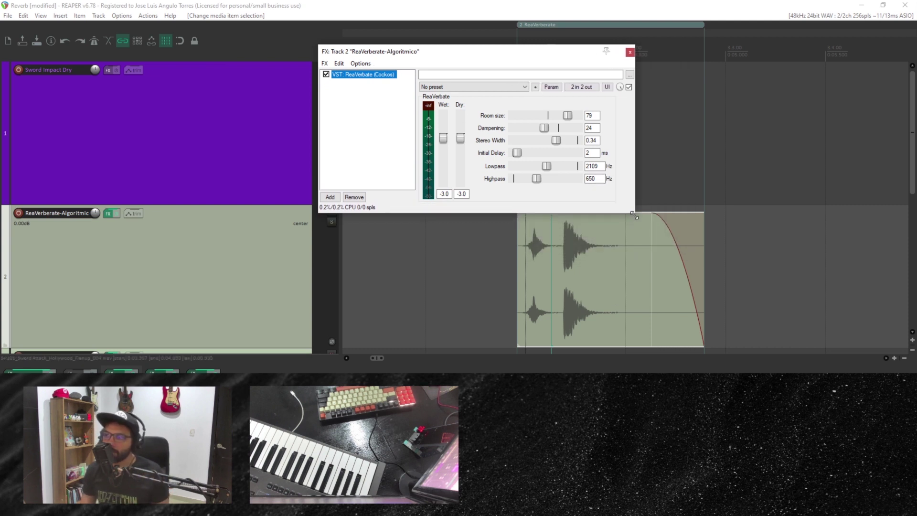
left_click_drag(495, 58, 614, 43)
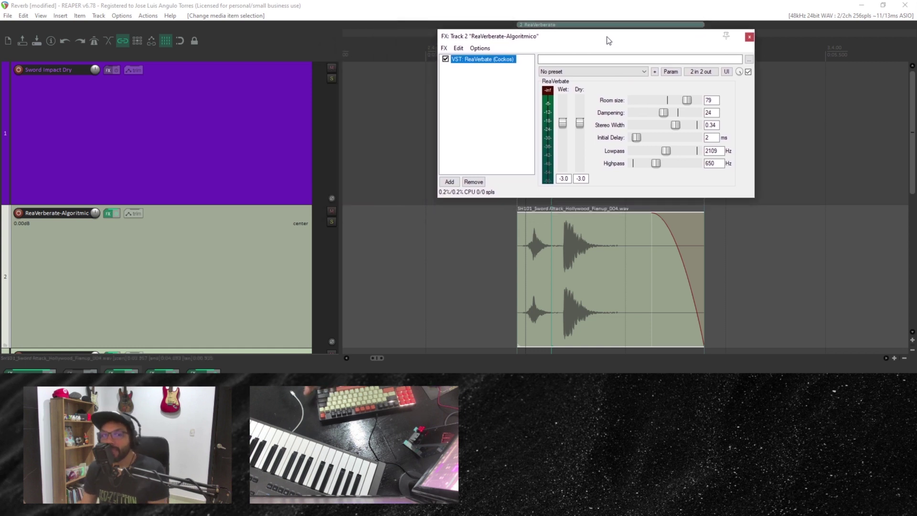
Step: Play the sword impact on the ReaVerberate-Algoritmico track through its current ReaVerbate settings
left_click(495, 238)
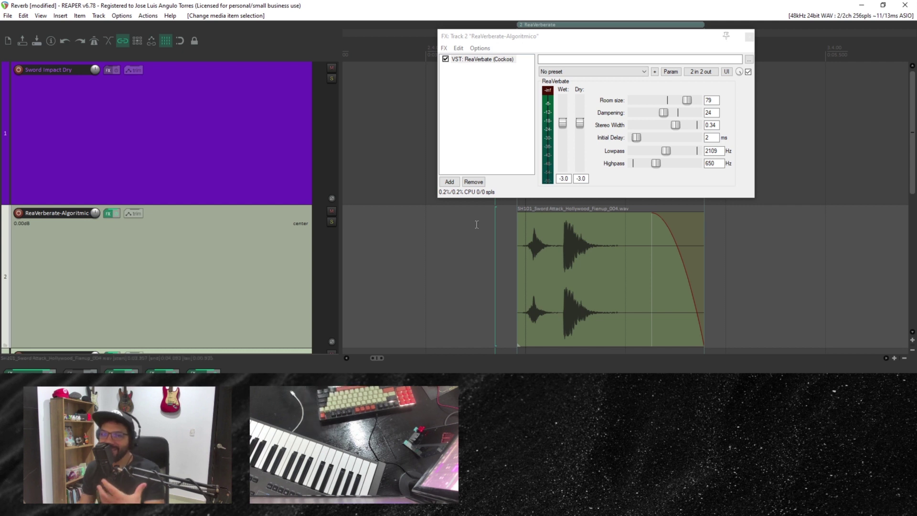
key("space")
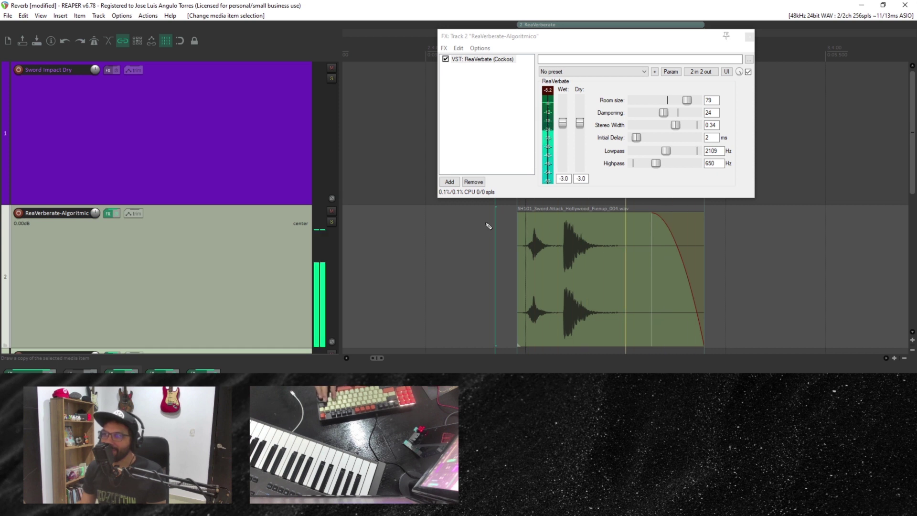
key("space")
key("space")
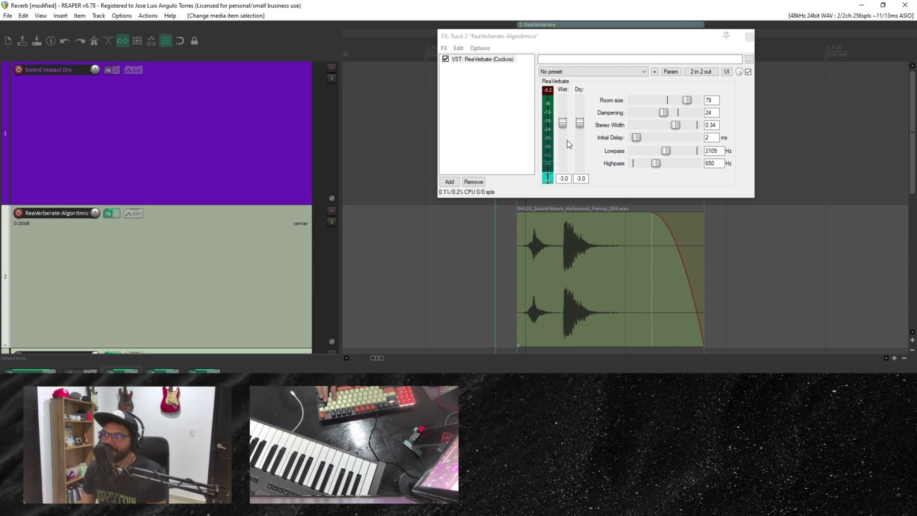
Step: Play the sword impact with ReaVerbate's wet level at -inf, and reset the wet level to +0.0 dB
left_click_drag(564, 125, 546, 228)
key("space")
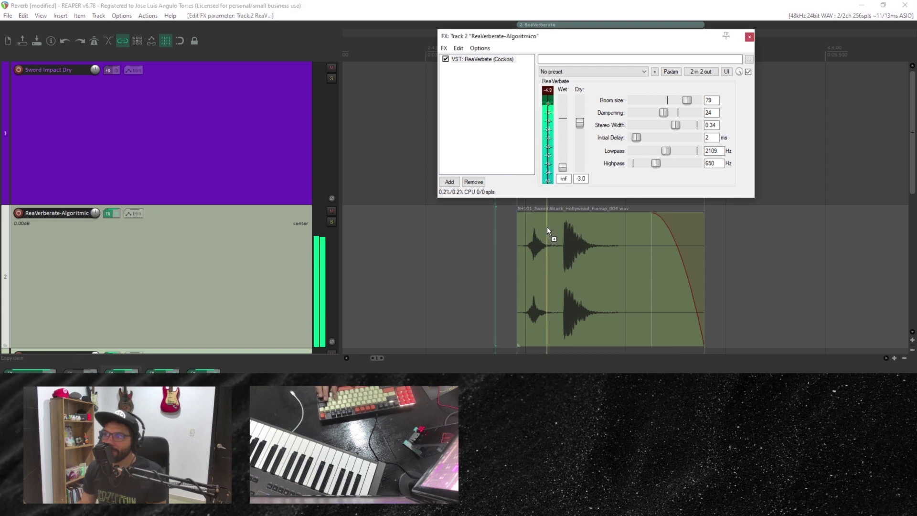
double_click(561, 167)
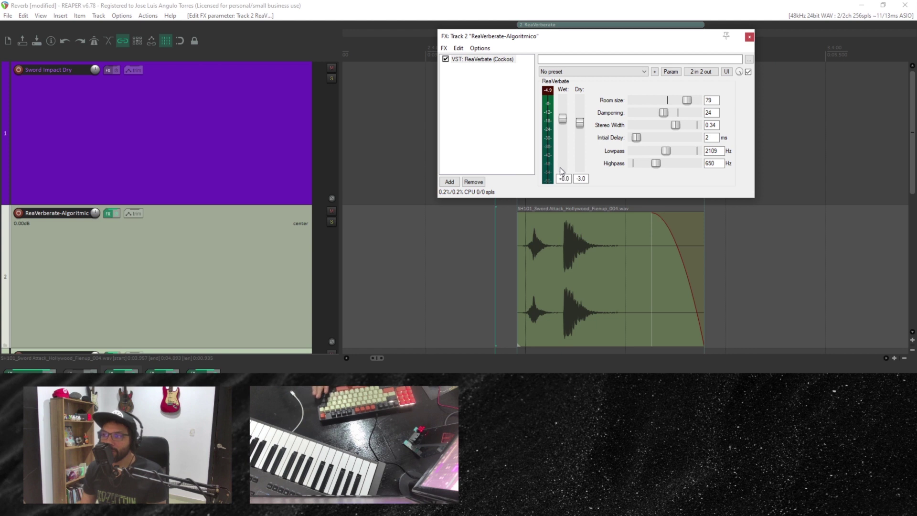
key("space")
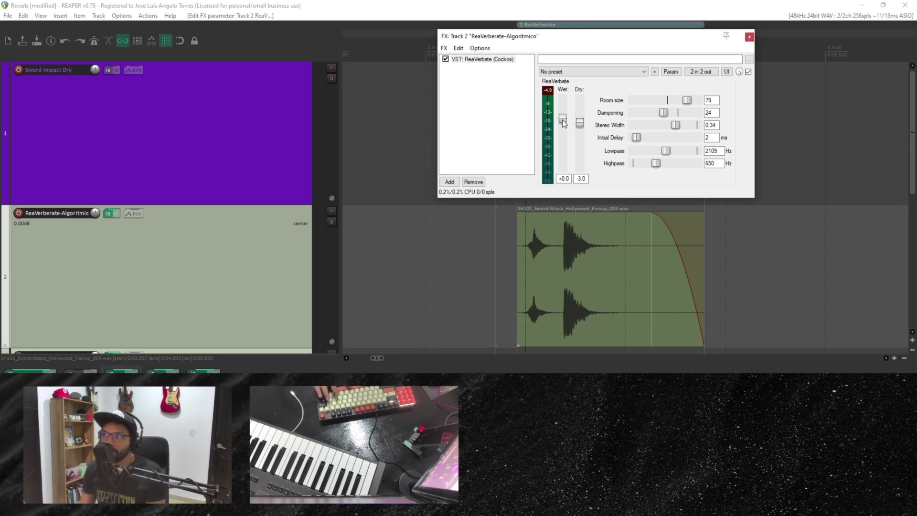
Step: Lower ReaVerbate's wet level to -inf and play the item to hear only the dry signal
left_click_drag(563, 119, 563, 170)
left_click(472, 245)
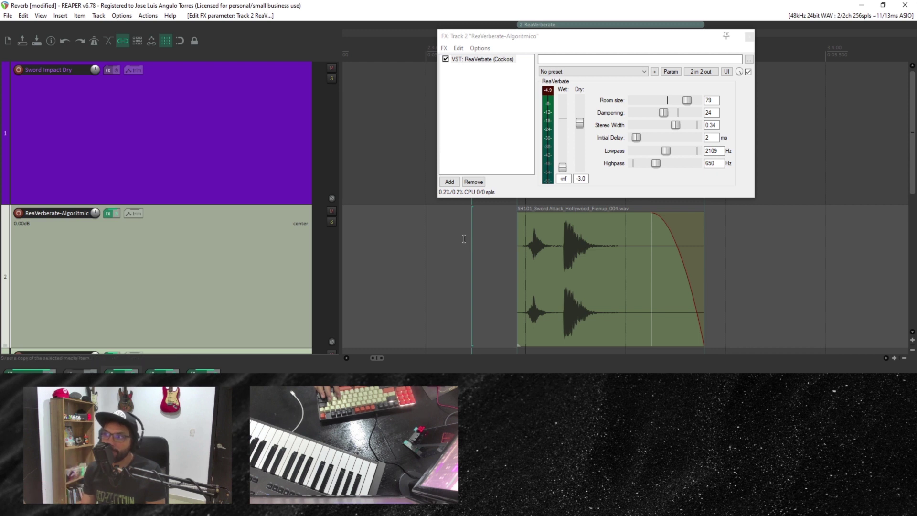
key("space")
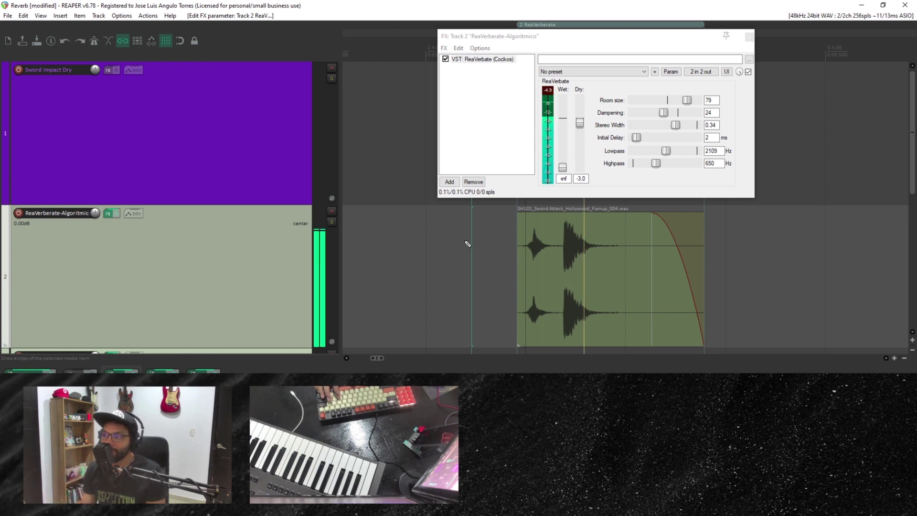
key("space")
key("space")
Step: Set ReaVerbate's wet level to +0.0 dB and dry level to -inf, and play the item to hear only the reverb
mouse_move(563, 168)
left_mouse_down()
mouse_move(581, 133)
mouse_move(580, 172)
left_mouse_up()
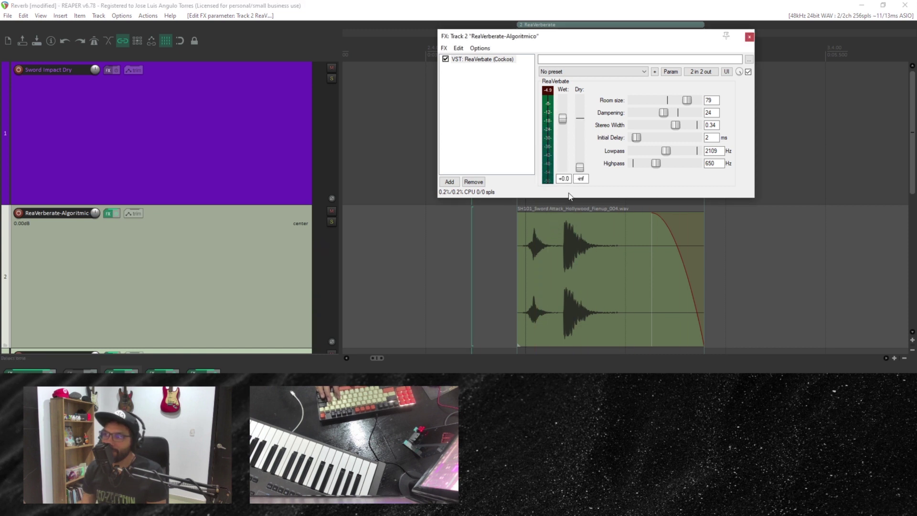
left_click(466, 252)
key("space")
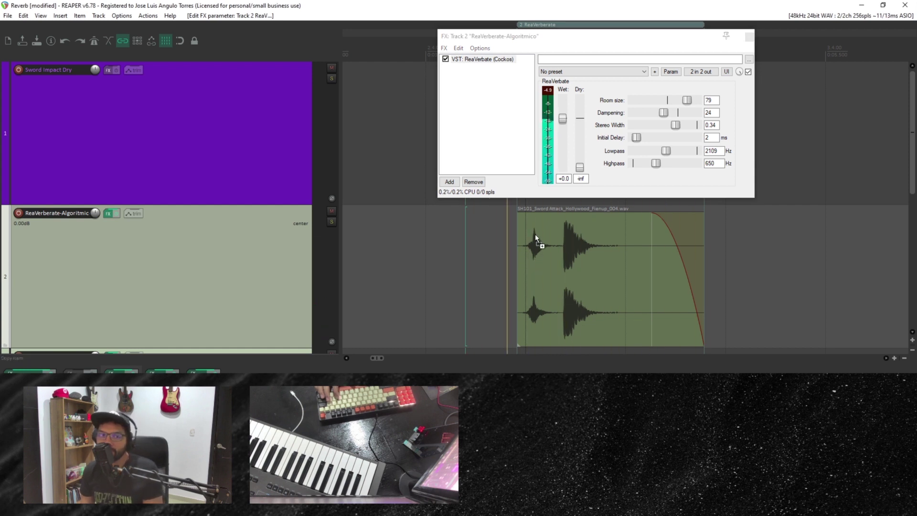
Step: Restore ReaVerbate's dry signal and set its level to -5.0 dB
double_click(581, 167)
left_click_drag(580, 121, 578, 132)
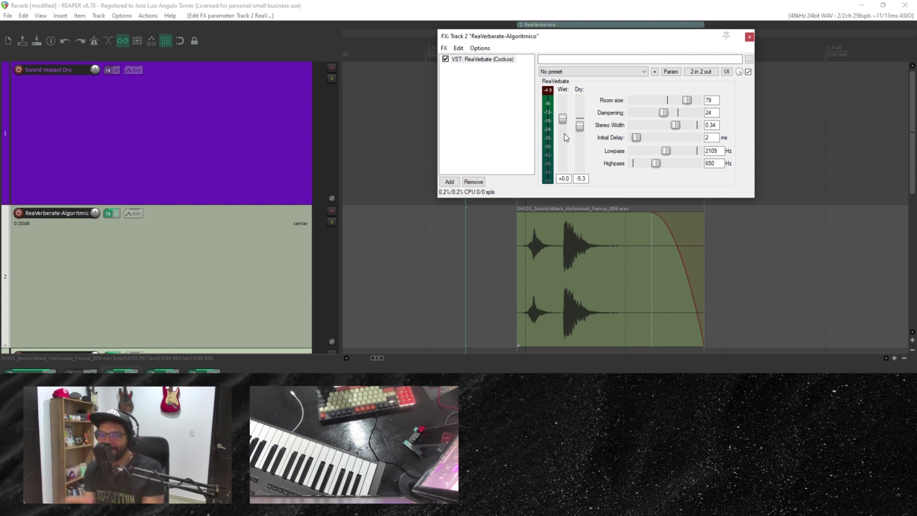
key("space")
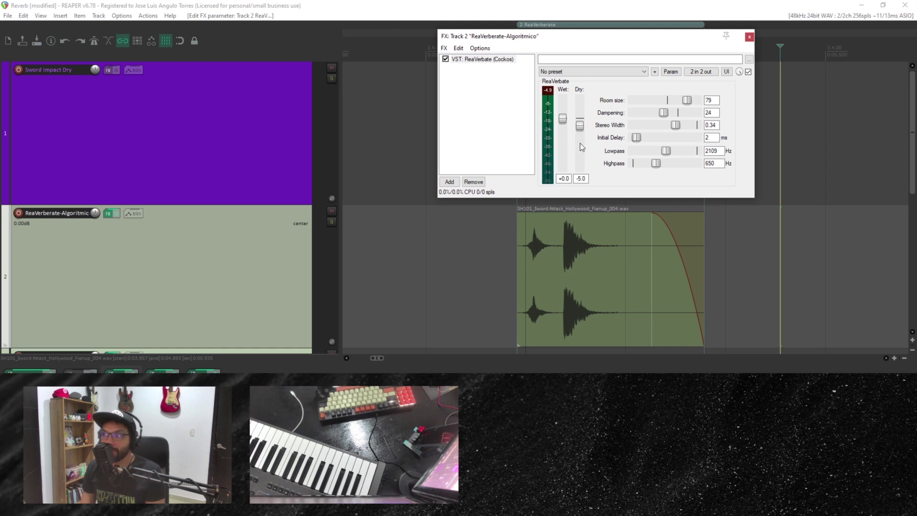
Step: Audition the sword impact with ReaVerbate's room size at 98 and at 30, and settle on a room size of 77
left_click(482, 237)
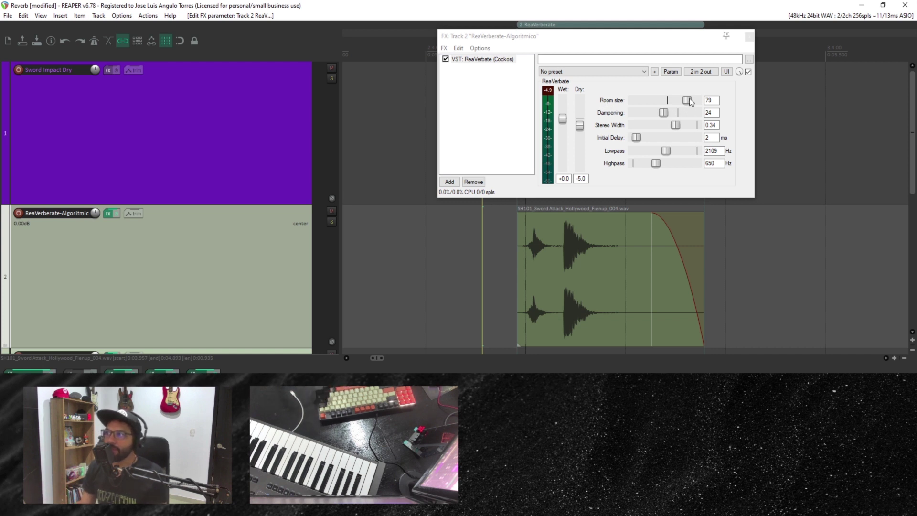
key("space")
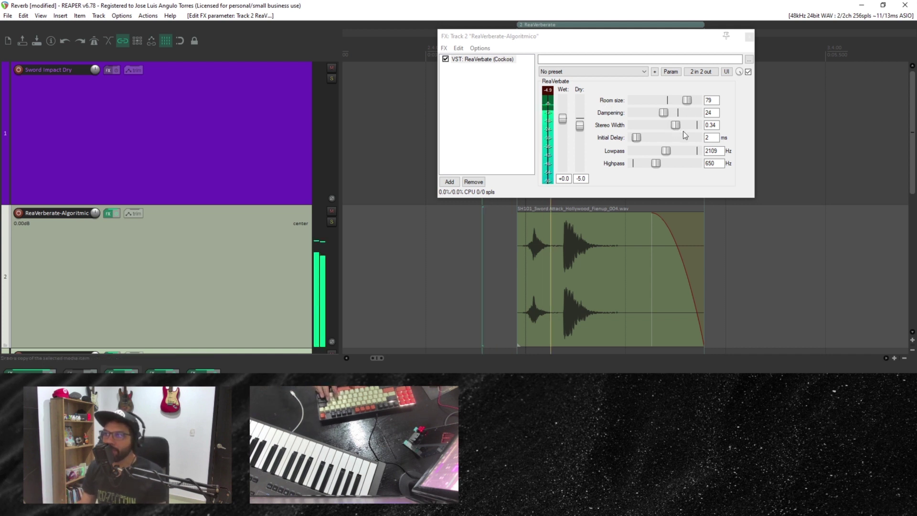
left_click_drag(688, 109, 698, 109)
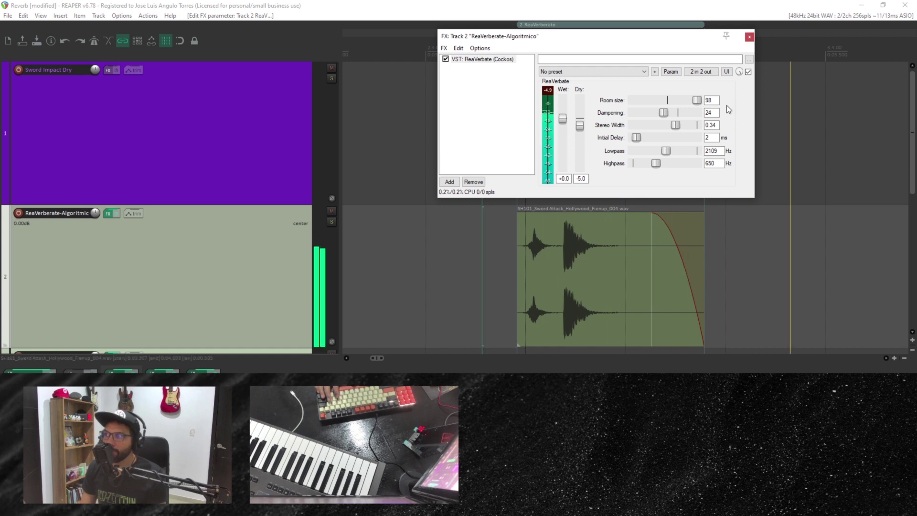
left_click_drag(698, 100, 634, 100)
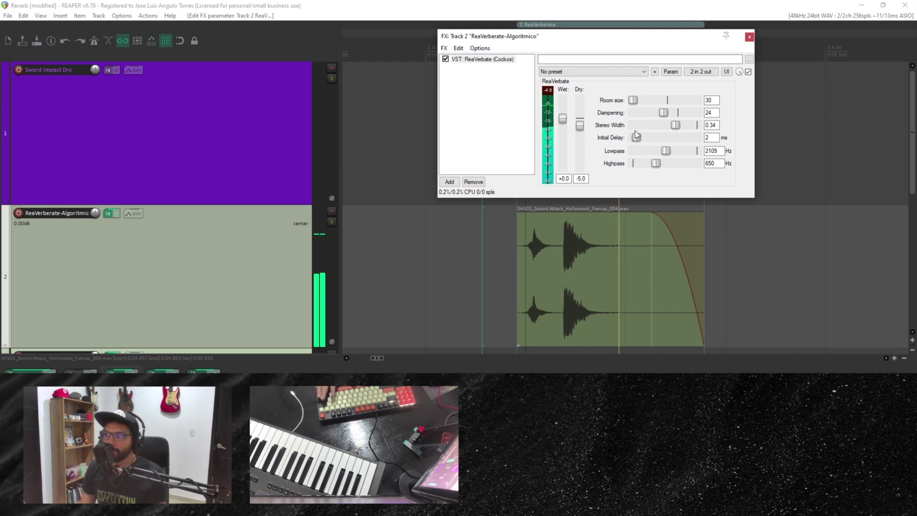
left_click_drag(635, 106, 691, 103)
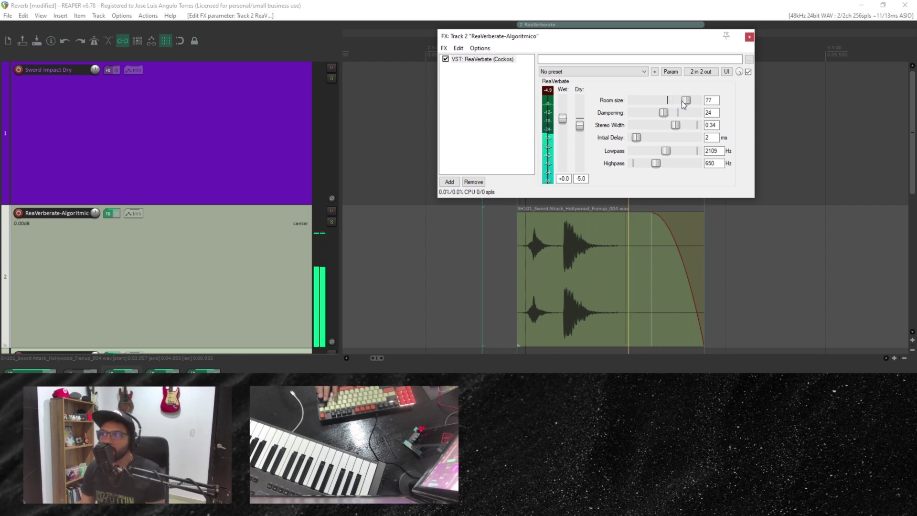
key("space")
key("space")
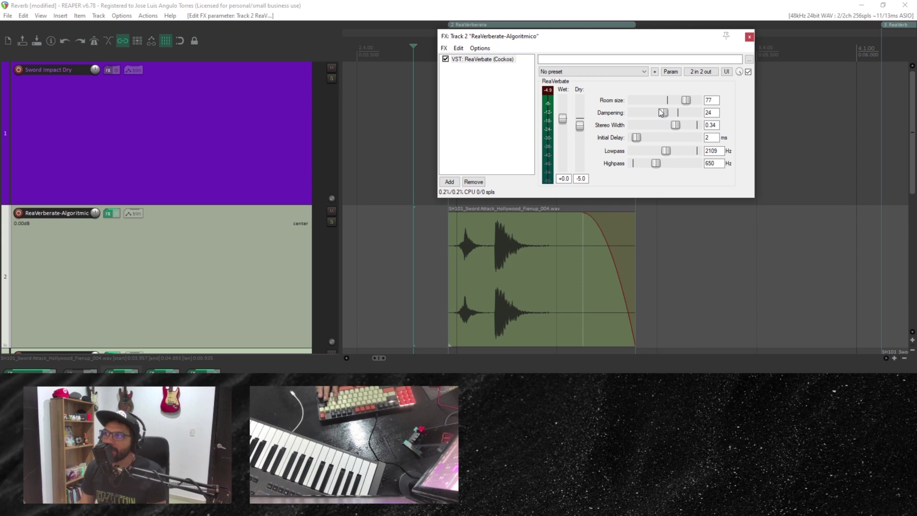
Step: Lower ReaVerbate's dampening to 1 and play the sword impact
left_click_drag(655, 114, 637, 125)
left_click_drag(688, 112, 644, 115)
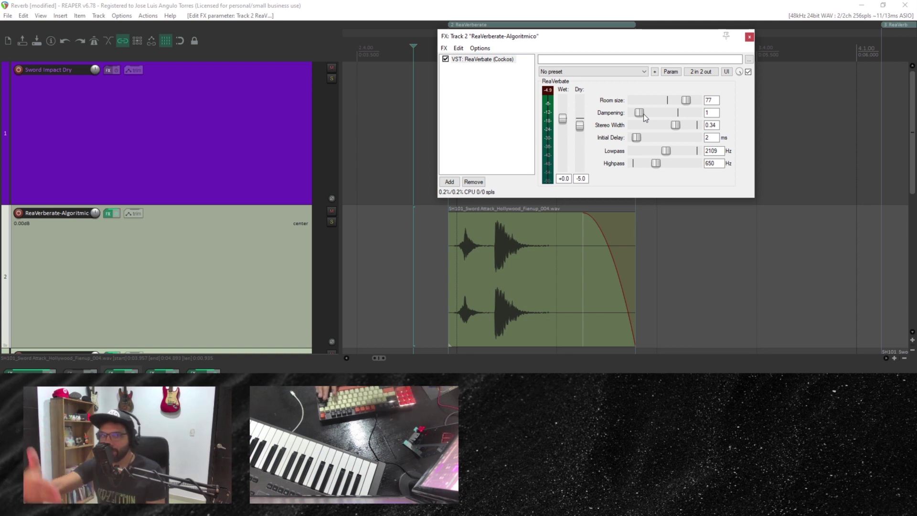
key("space")
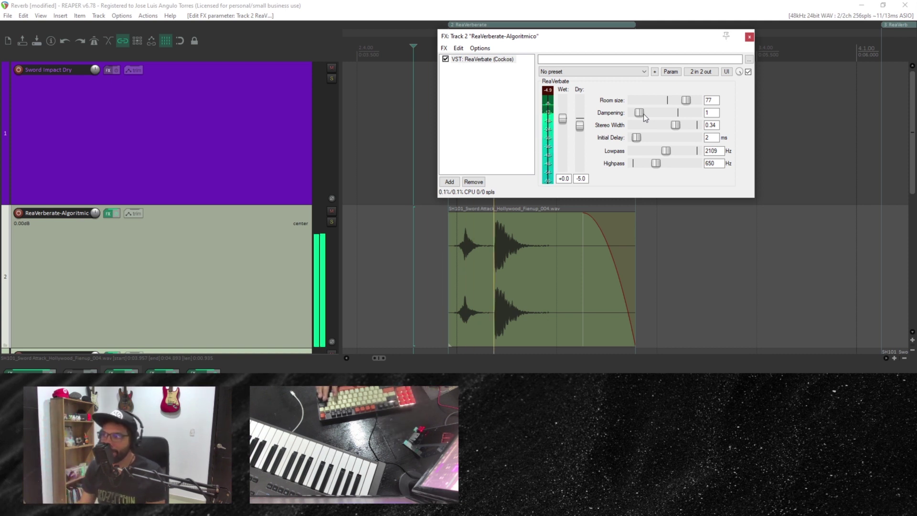
Step: Raise ReaVerbate's dampening to 100 and replay the sword impact from just before the item
left_click_drag(640, 116, 733, 116)
key("space")
left_click(444, 224)
key("space")
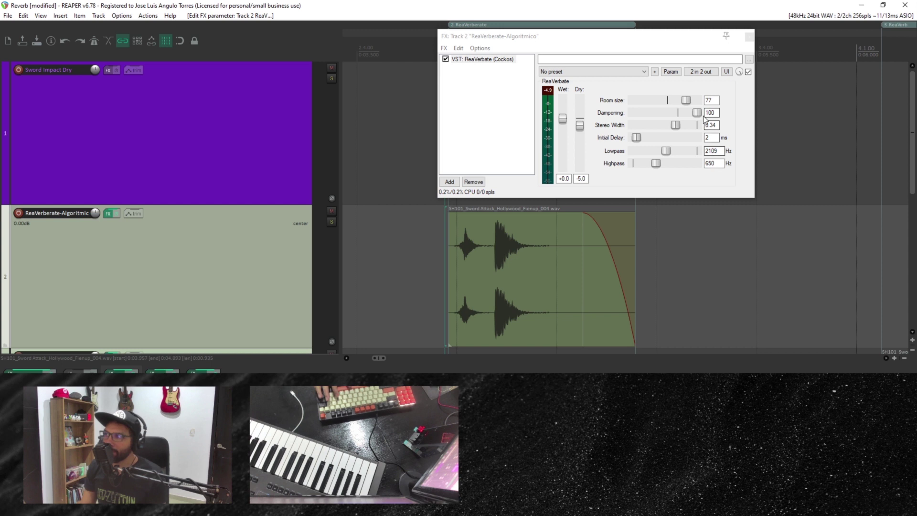
Step: Play the sword impact while lowering ReaVerbate's dampening, and replay it with dampening back at 100
key("space")
left_click_drag(698, 117, 632, 122)
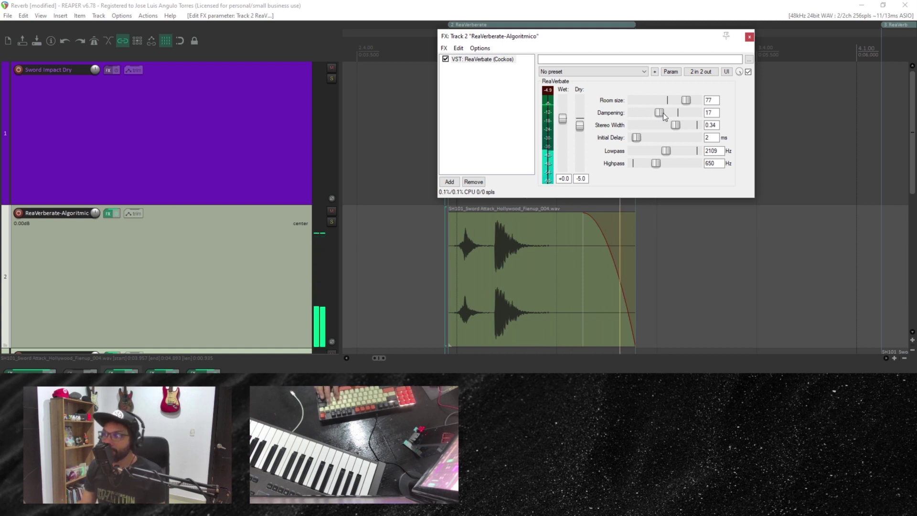
left_click_drag(670, 111, 731, 123)
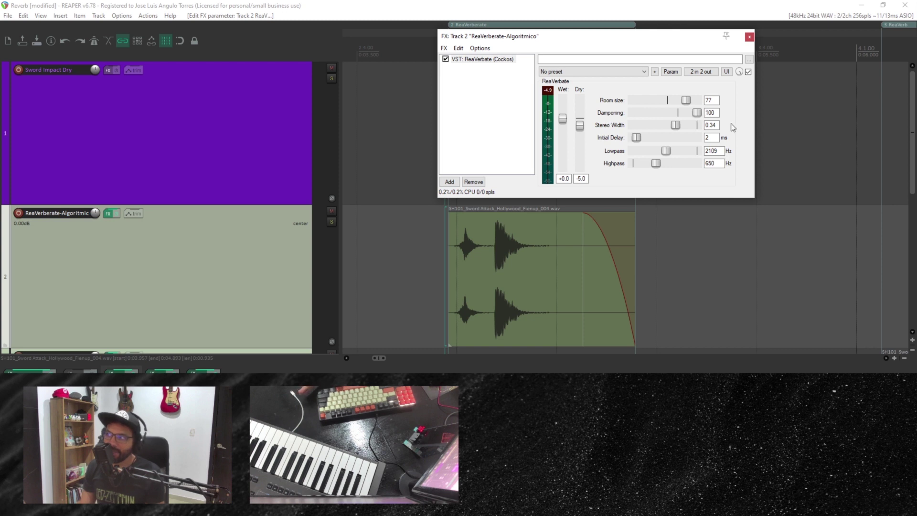
key("space")
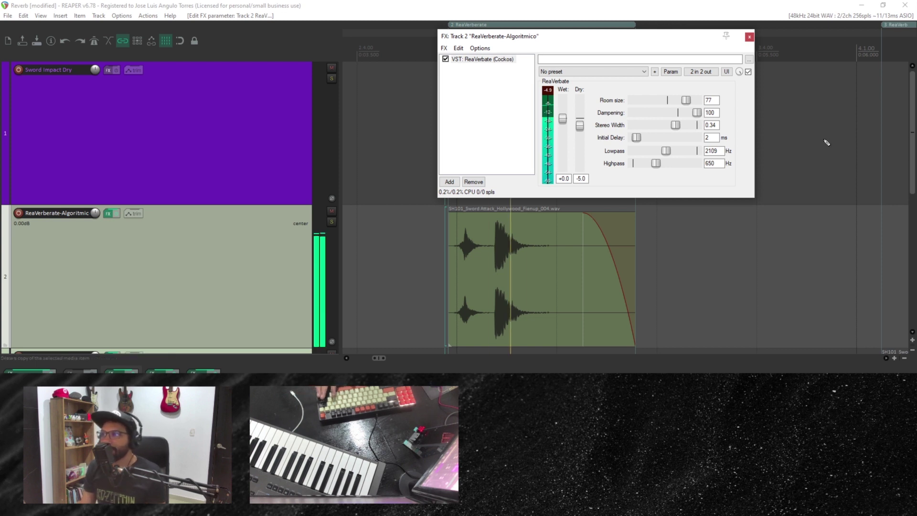
key("space")
Step: Set ReaVerbate's dampening to 36 and its dry level to -6.0 dB, and play the sword impact
left_click_drag(699, 113, 679, 117)
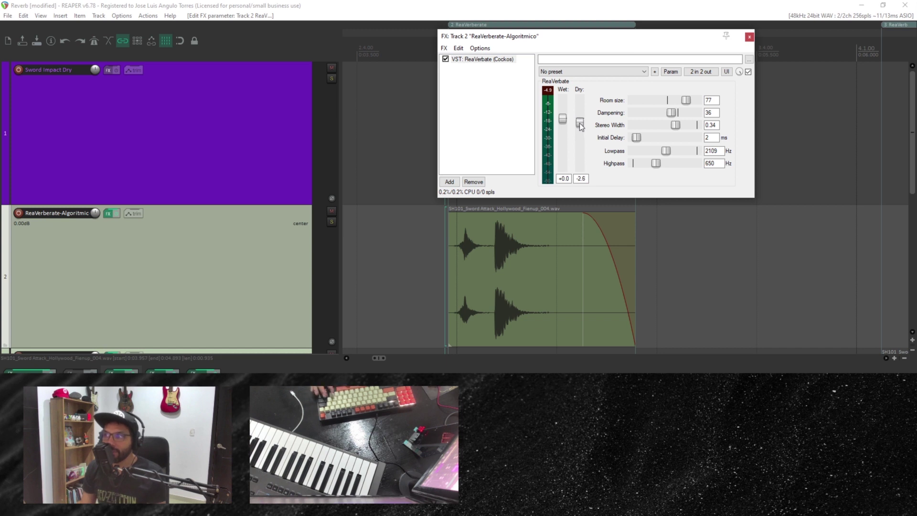
key("space")
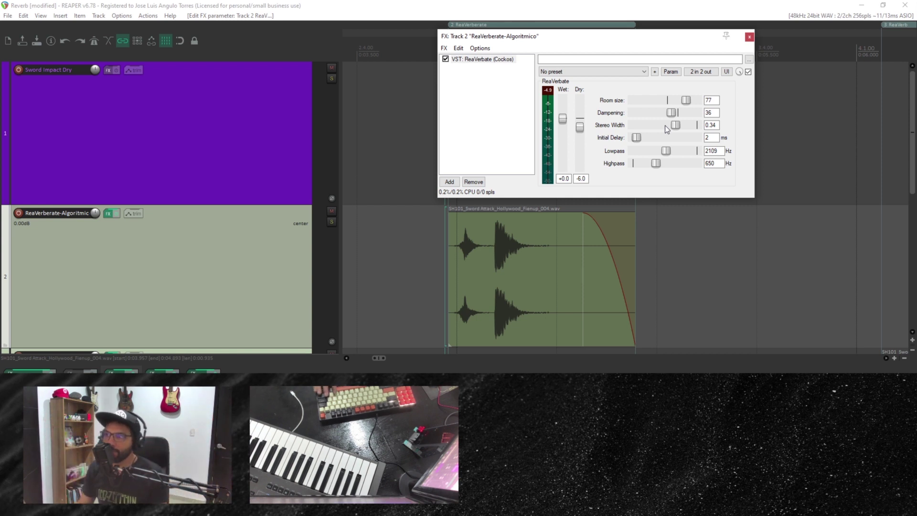
key("space")
Step: Audition the sword impact with ReaVerbate's stereo width at -1.00 and at its opposite extreme, and place the edit cursor before the item
left_click_drag(676, 125, 633, 126)
key("space")
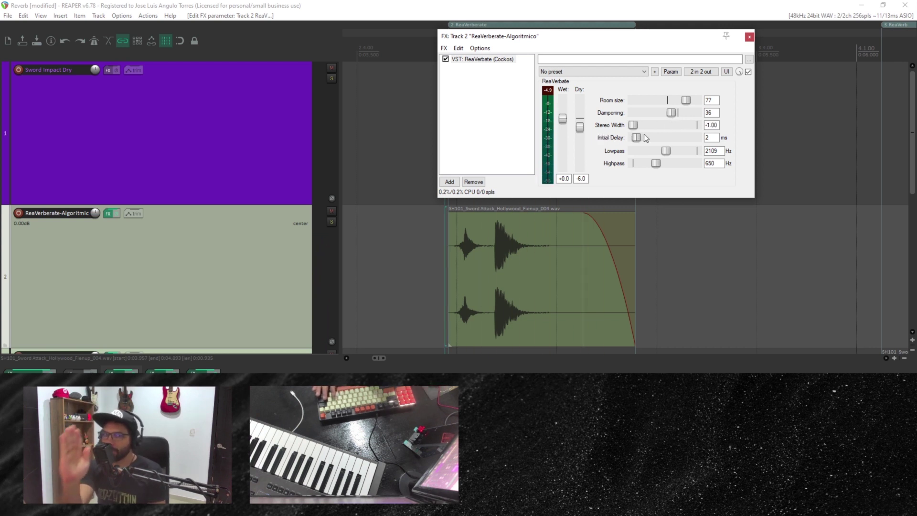
left_click_drag(645, 126, 704, 128)
key("space")
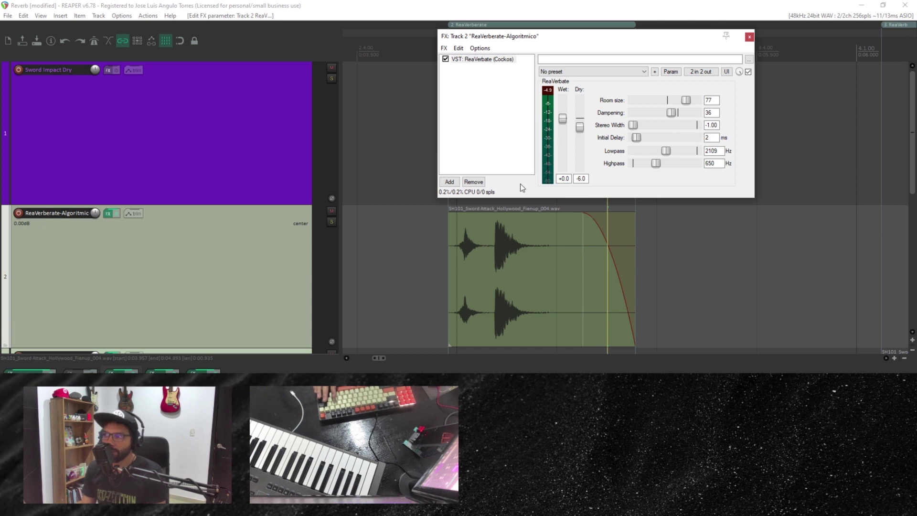
left_click(417, 239)
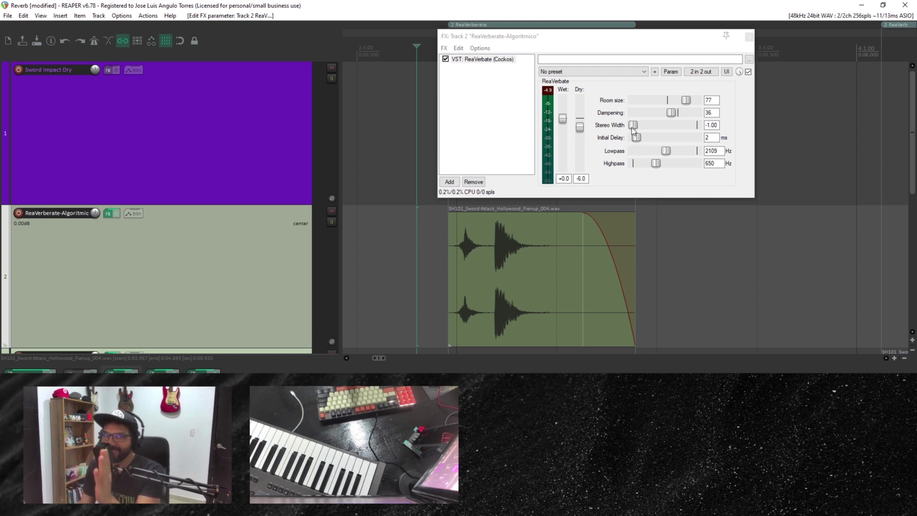
Step: Set ReaVerbate's stereo width to -0.20 and initial delay to 0 ms, and play from just before the item
left_click_drag(634, 127, 659, 128)
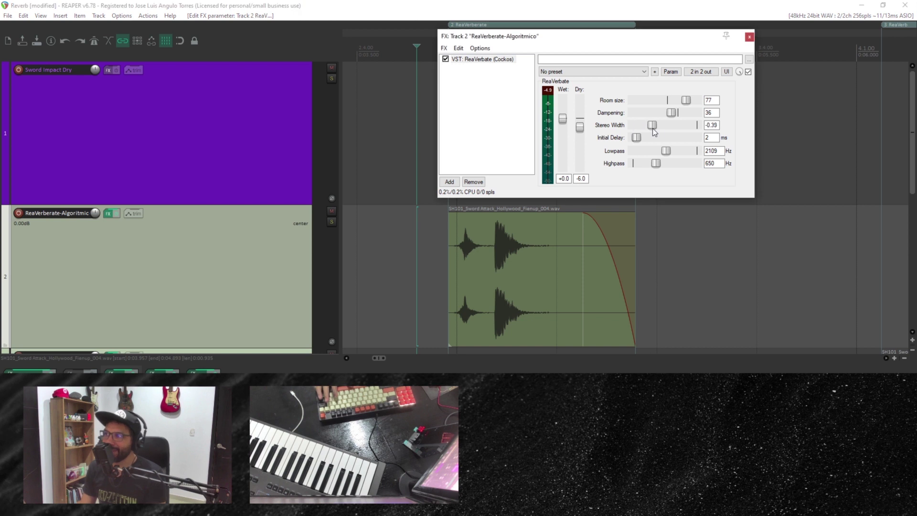
key("space")
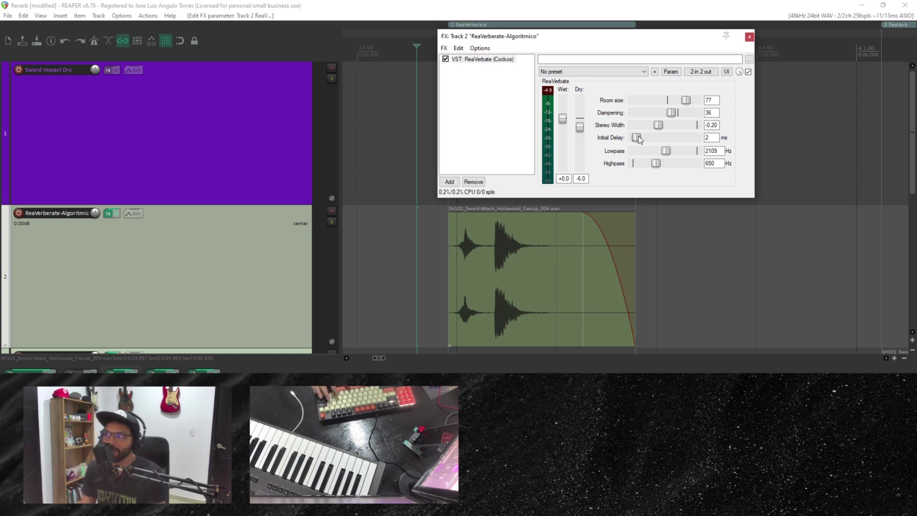
left_click(416, 249)
key("space")
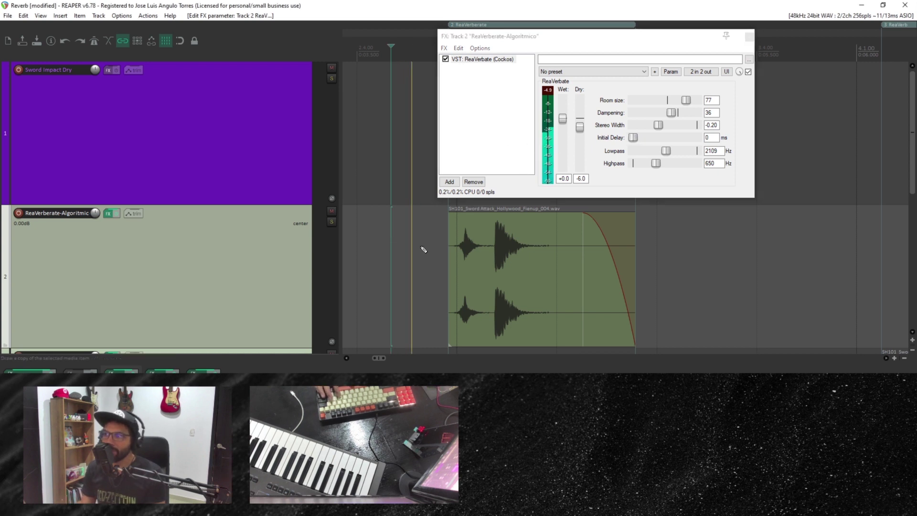
Step: Set ReaVerbate's room size to 90 and dampening to 2, and replay the sword impact
left_click_drag(693, 104, 640, 116)
key("space")
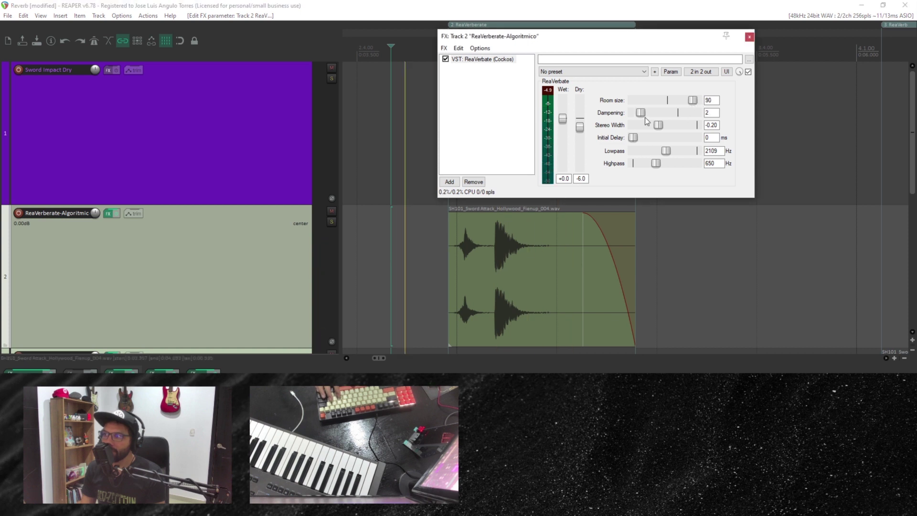
key("space")
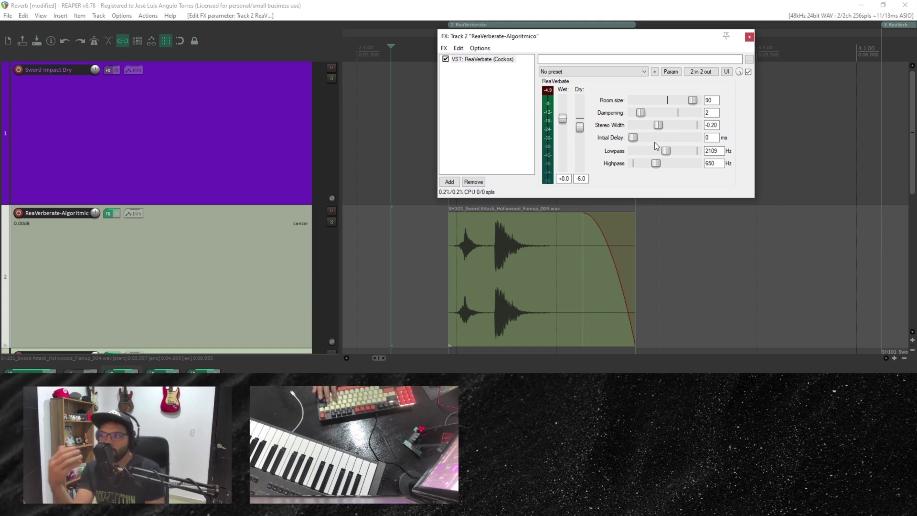
Step: Raise ReaVerbate's initial delay to 500 ms and play the sword impact repeatedly from just before the item
left_click_drag(634, 137, 698, 138)
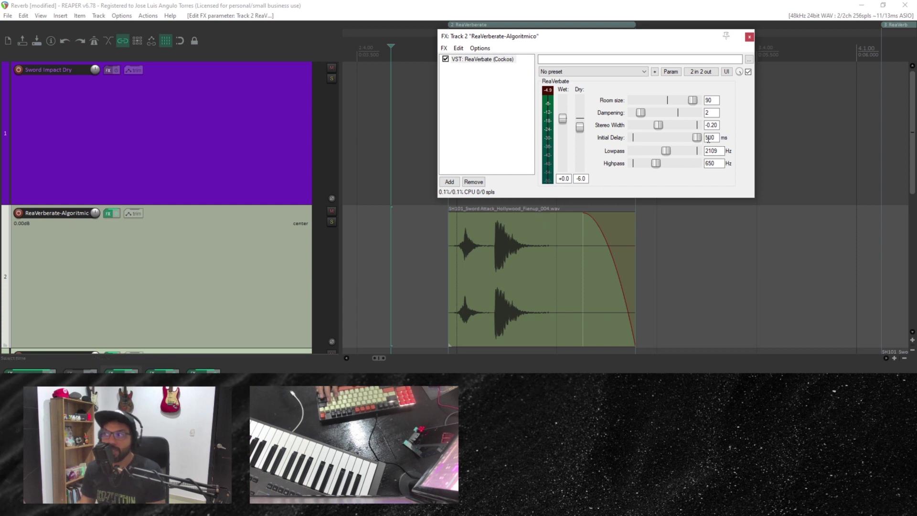
left_click(434, 241)
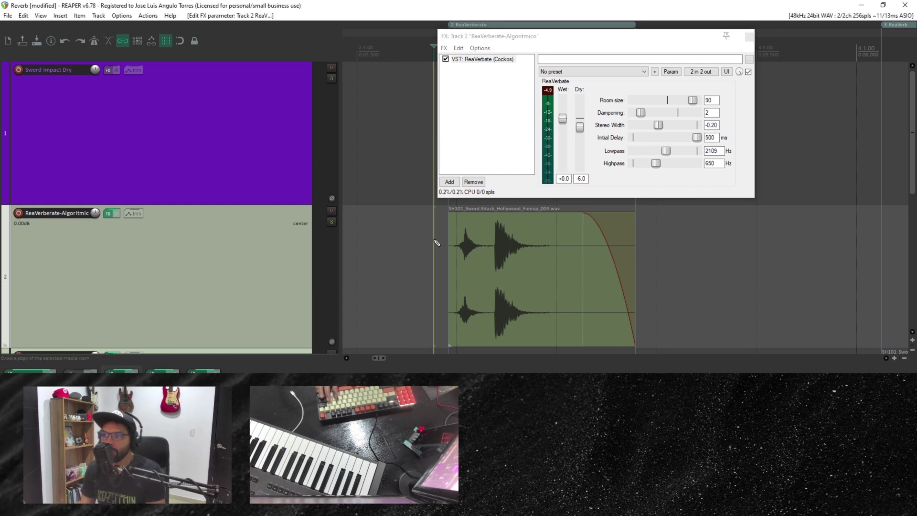
key("space")
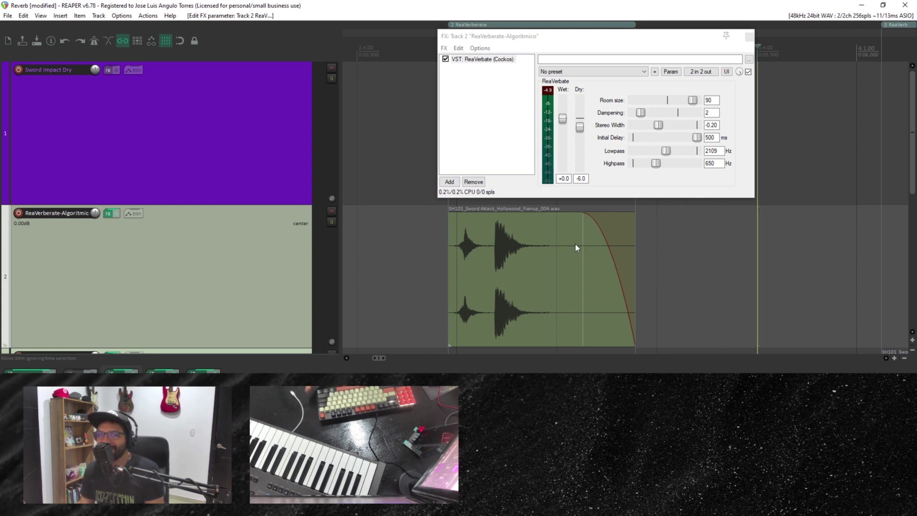
key("space")
key("space")
key("space")
Step: Audition the sword impact with ReaVerbate's initial delay at 0 ms, 196 ms and 500 ms
left_click_drag(702, 137, 512, 137)
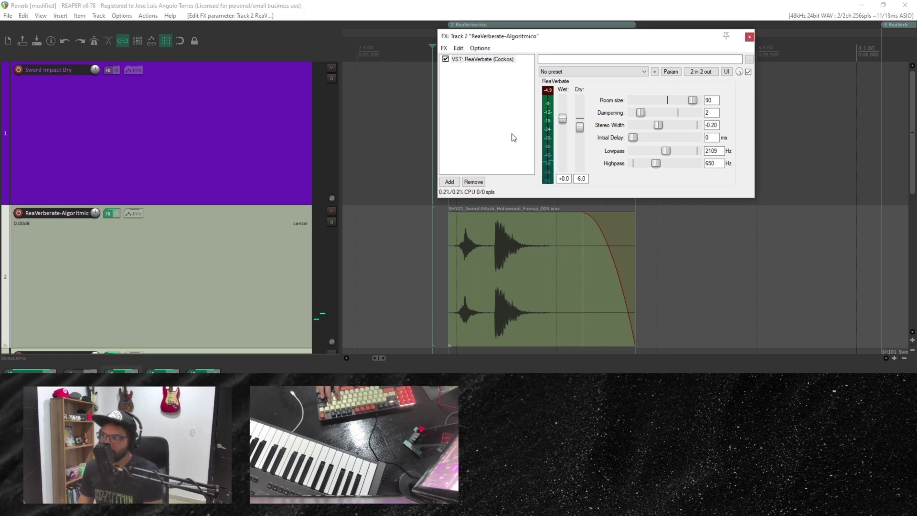
key("space")
left_click_drag(631, 149, 674, 147)
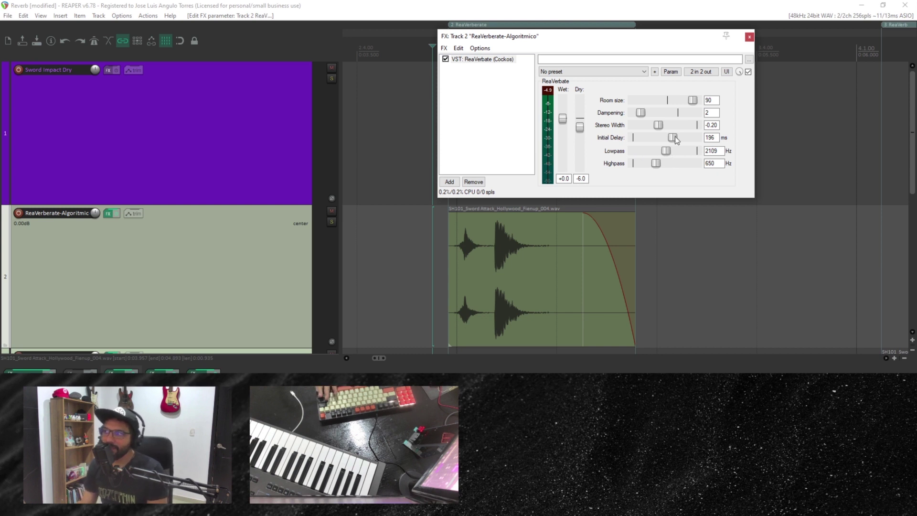
key("space")
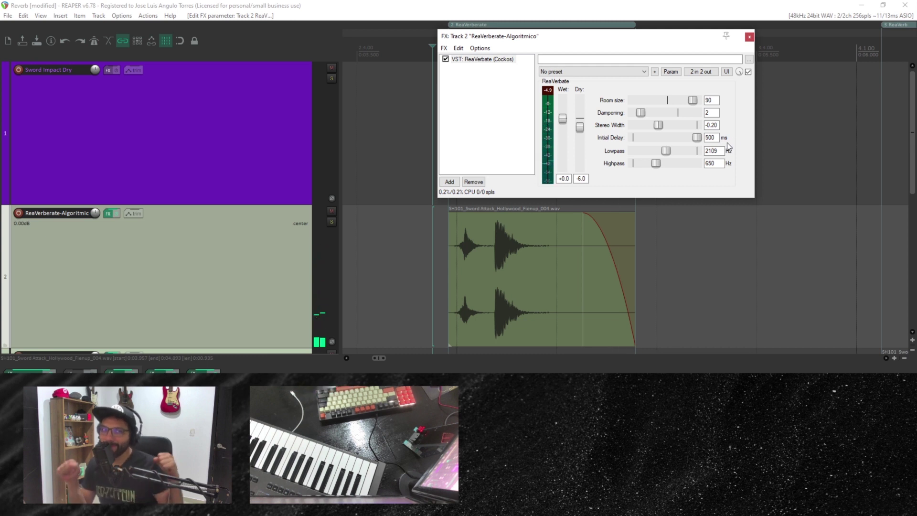
Step: Audition the sword impact with ReaVerbate's initial delay at 251 ms, and settle on 48 ms
left_click_drag(728, 144, 680, 149)
key("space")
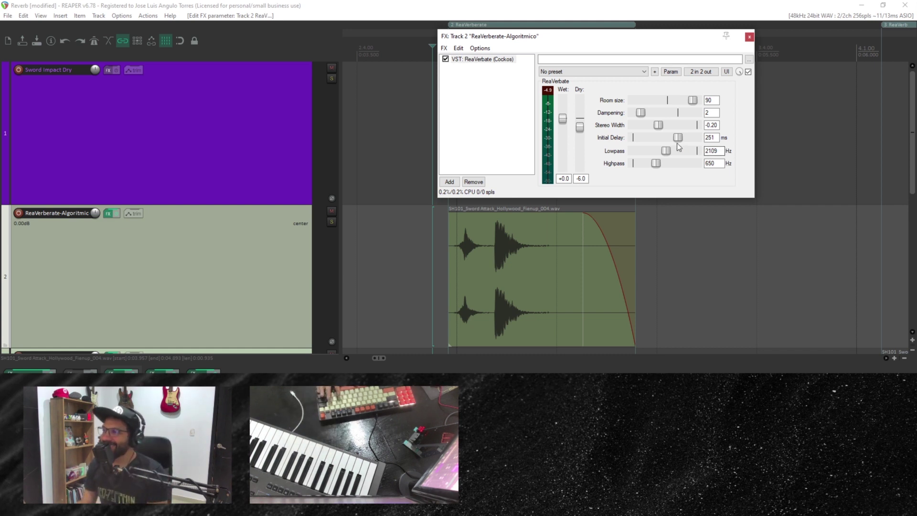
key("space")
left_click_drag(680, 141, 654, 140)
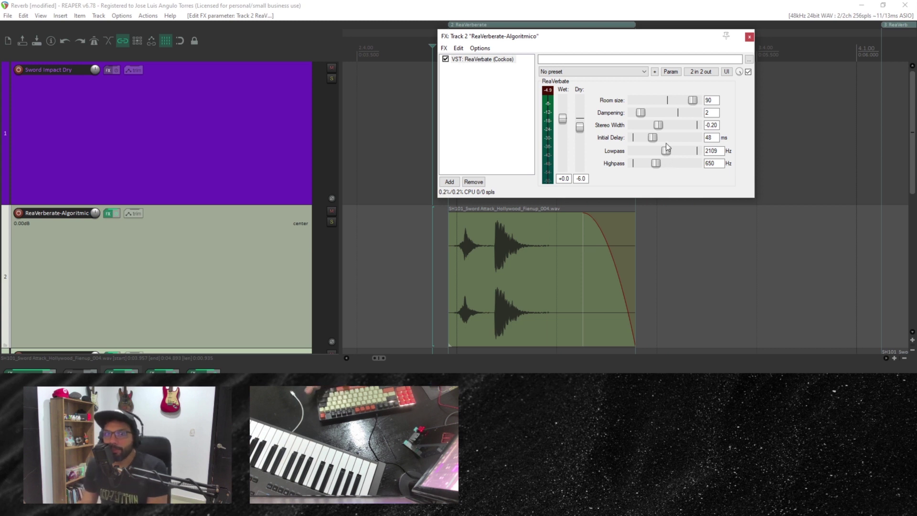
key("space")
Step: Audition the sword impact with ReaVerbate's lowpass at 20000 Hz and at 700 Hz
left_click_drag(666, 150, 694, 157)
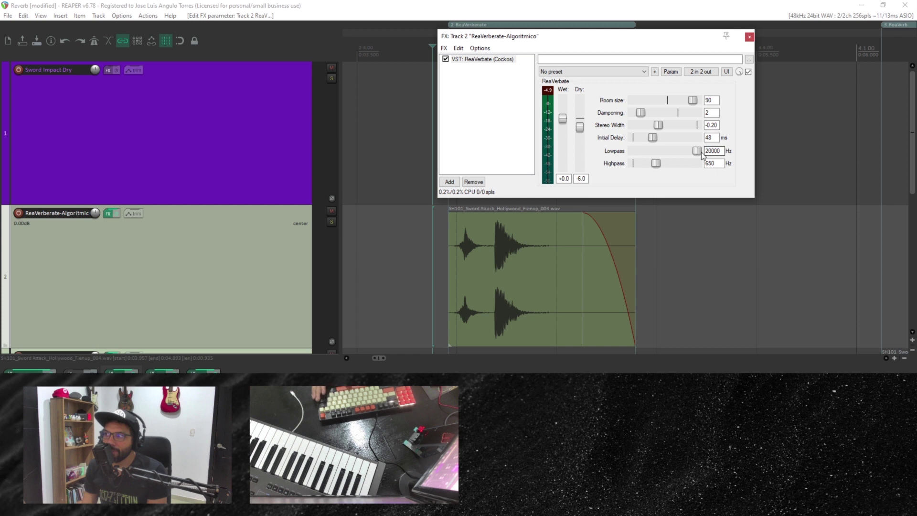
mouse_move(701, 156)
left_mouse_down()
mouse_move(683, 154)
mouse_move(700, 154)
left_mouse_up()
key("space")
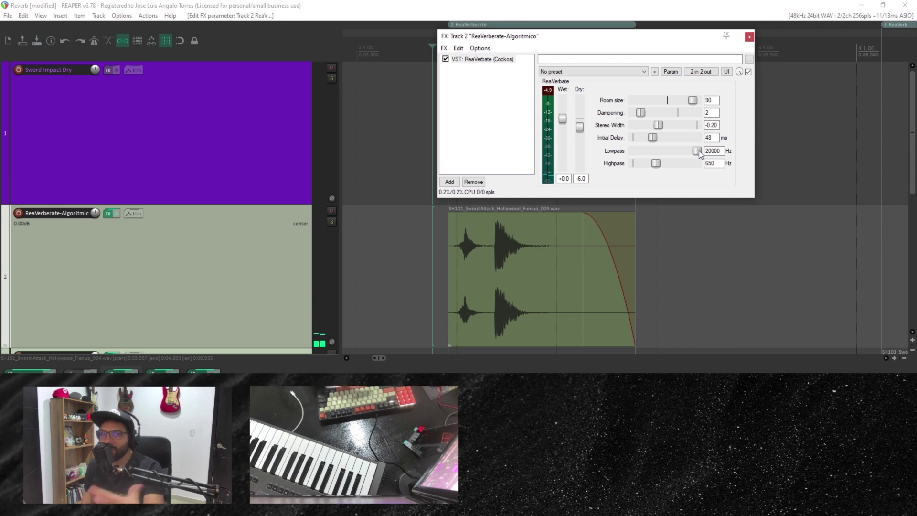
left_click_drag(699, 153, 658, 151)
key("space")
key("space")
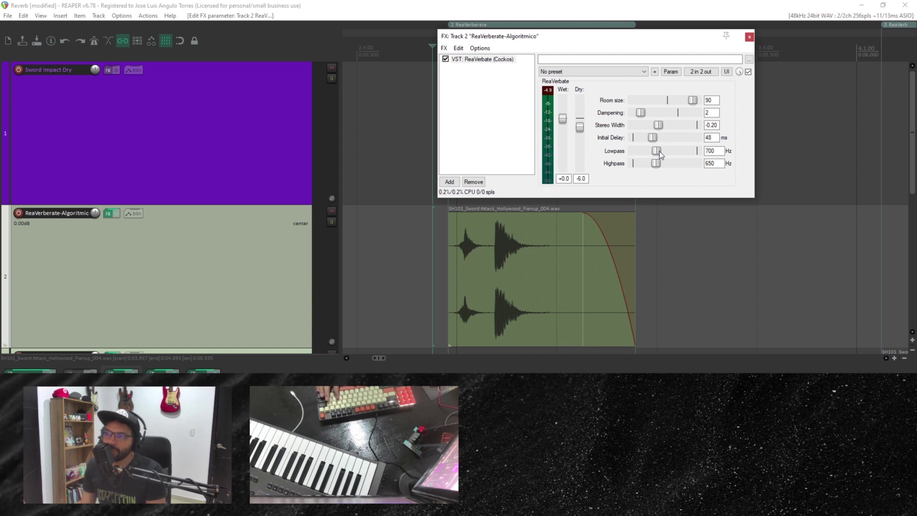
key("space")
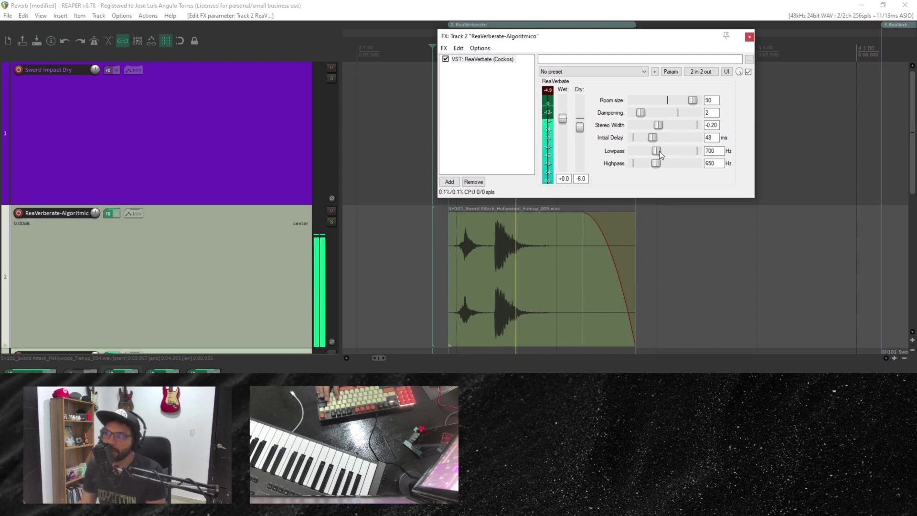
Step: Set ReaVerbate's lowpass to 3157 Hz and highpass to 6392 Hz, and play from just before the item
left_click_drag(659, 151, 673, 151)
key("space")
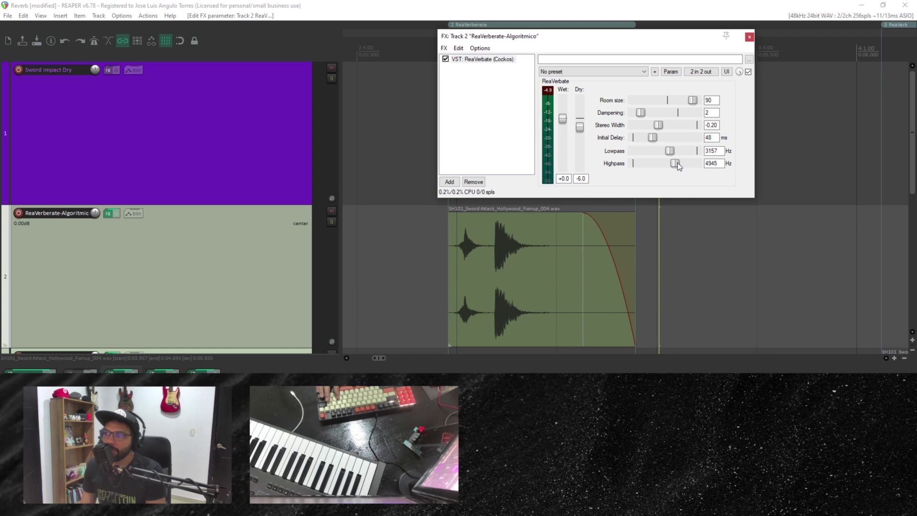
left_click(426, 235)
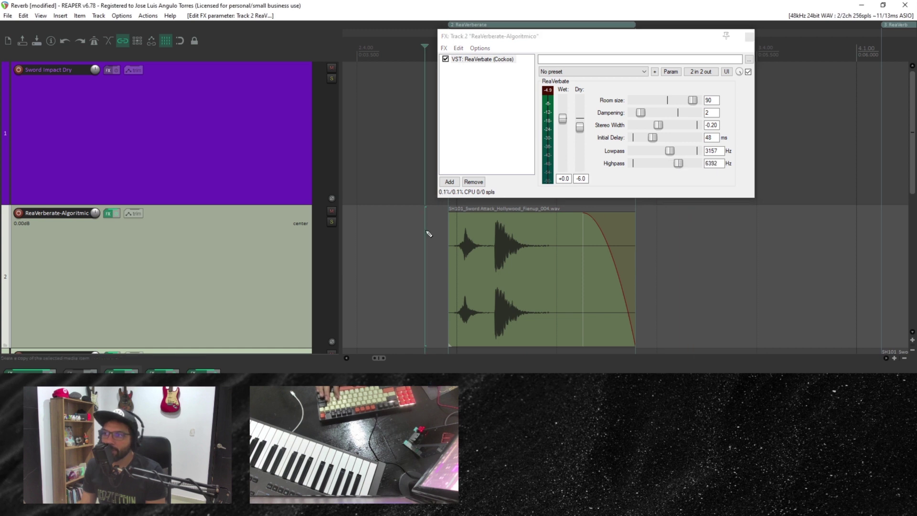
key("space")
Step: Raise ReaVerbate's highpass to 20000 Hz and replay the sword impact from just before the item
left_click_drag(679, 163, 703, 163)
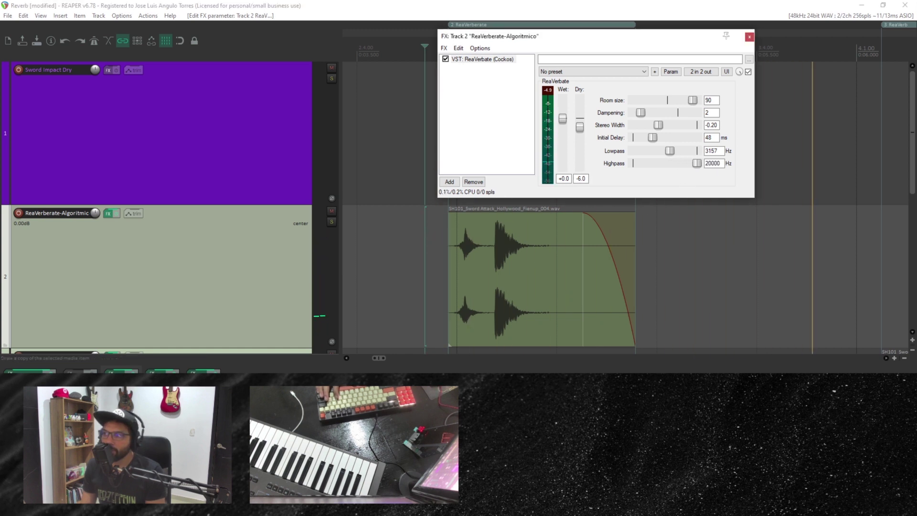
left_click(409, 233)
key("space")
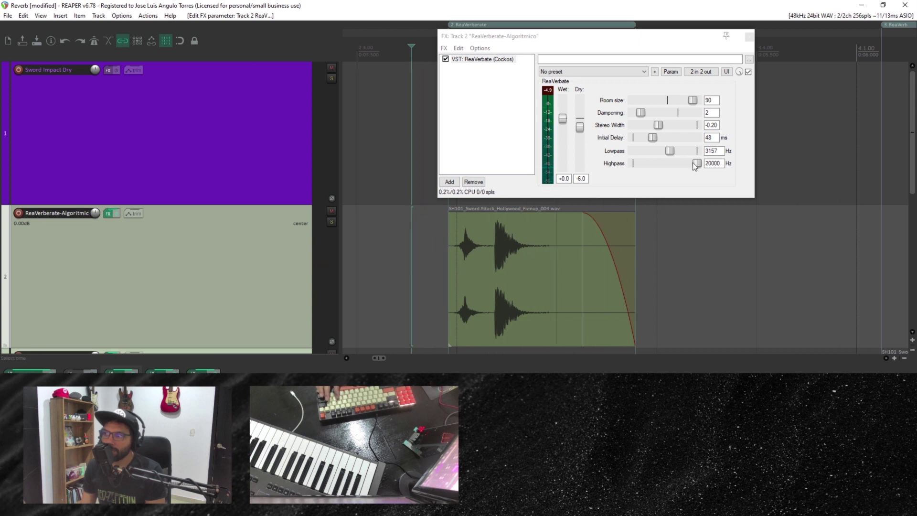
Step: Lower ReaVerbate's highpass to 0 Hz, raise its lowpass to 10144 Hz, and play the sword impact
left_click_drag(696, 165, 632, 164)
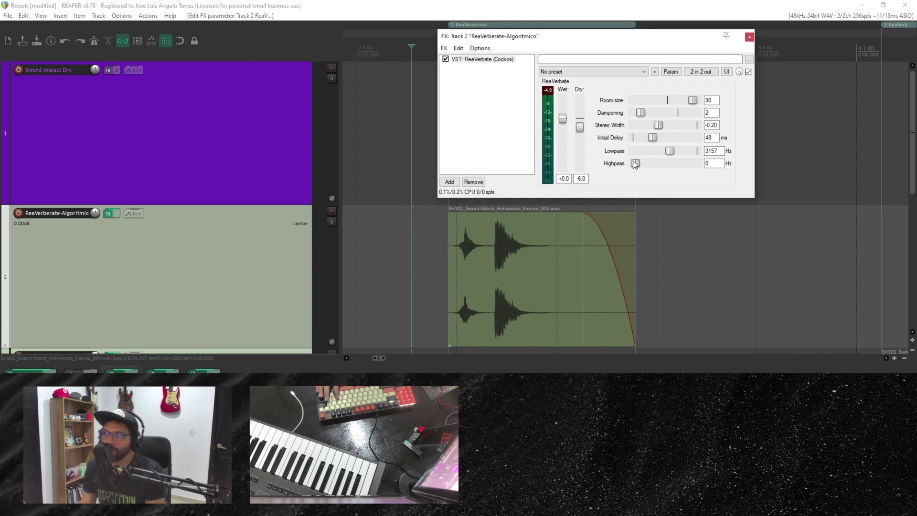
key("space")
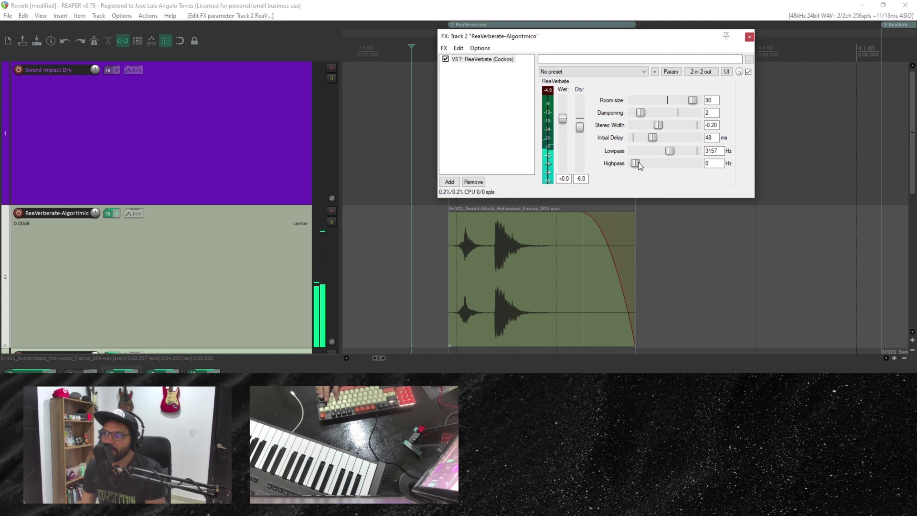
left_click_drag(670, 150, 685, 151)
key("space")
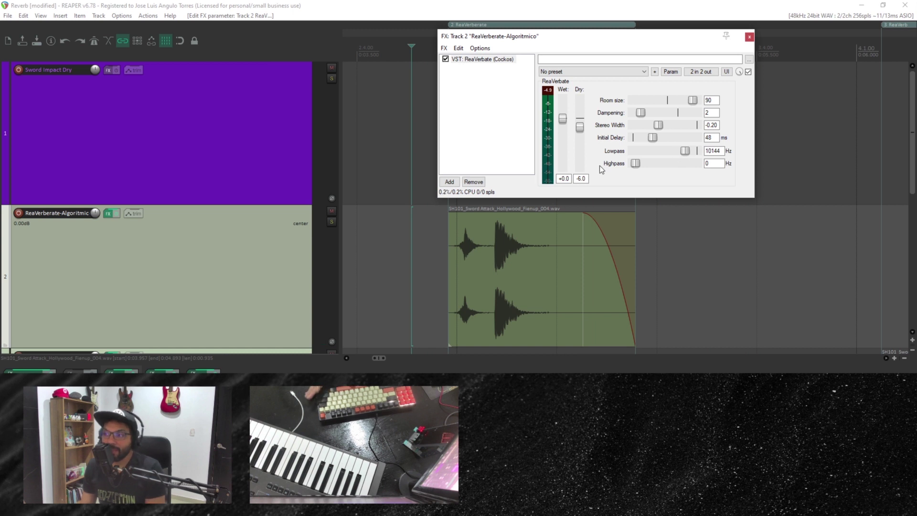
Step: Show ReaVerbate's Lowpass automation envelope on the ReaVerberate-Algoritmico track
left_click(134, 213)
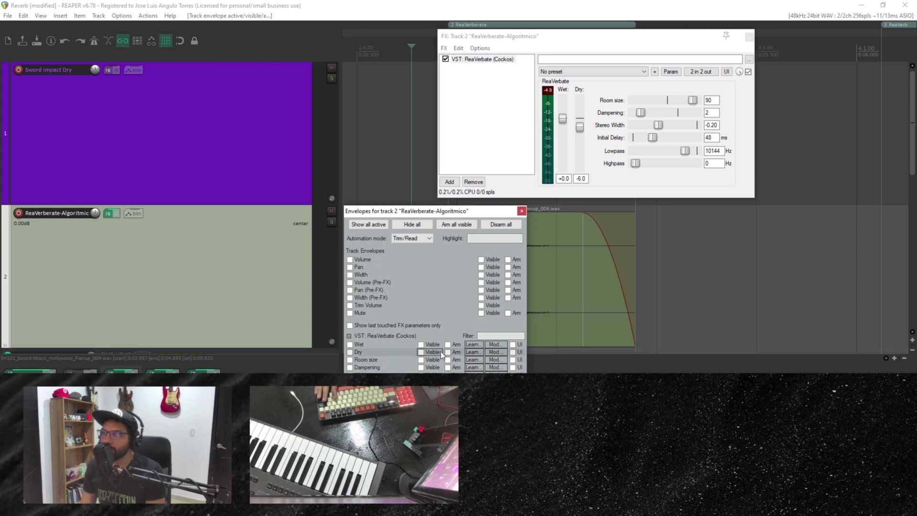
left_click(522, 210)
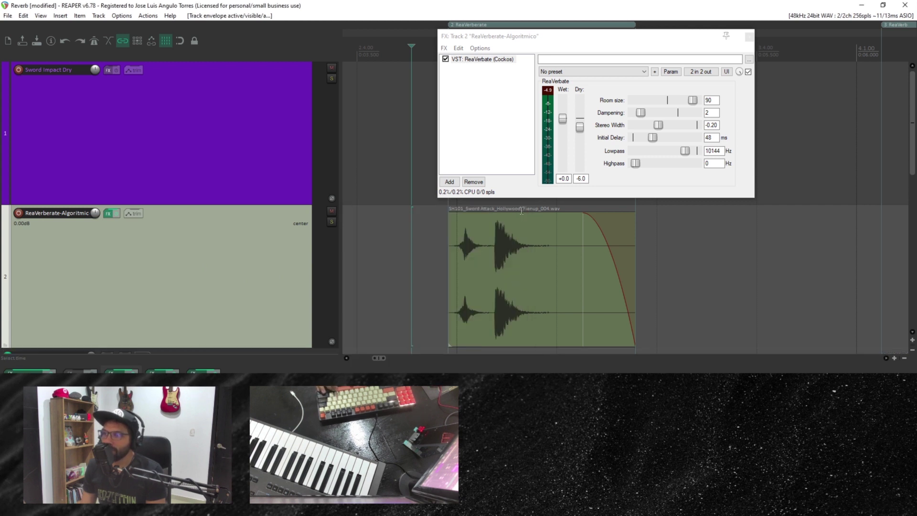
scroll(501, 229, "down", 3)
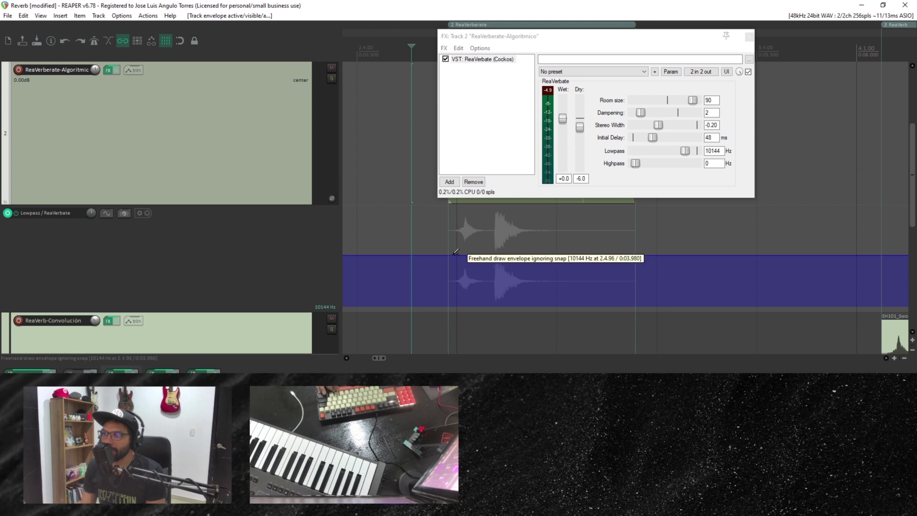
Step: Draw a rising Lowpass envelope across the sword impact item, from about 425 Hz at its start to 10144 Hz, and play it
left_click(453, 255, "ctrl")
left_click_drag(458, 254, 619, 255)
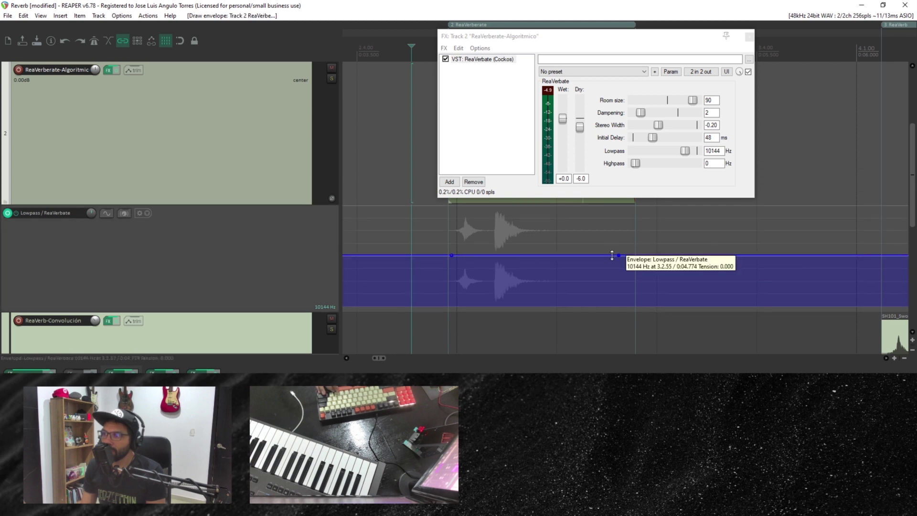
left_click_drag(452, 255, 444, 305)
left_click(411, 182)
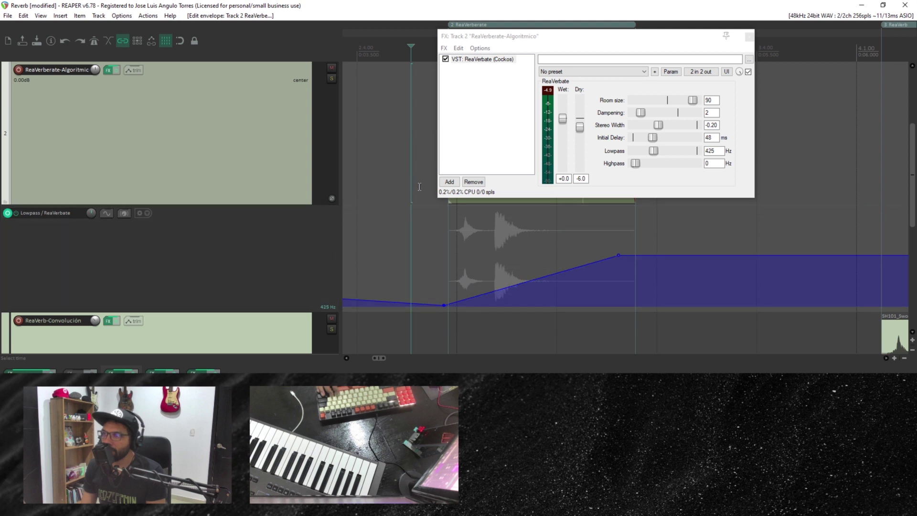
key("space")
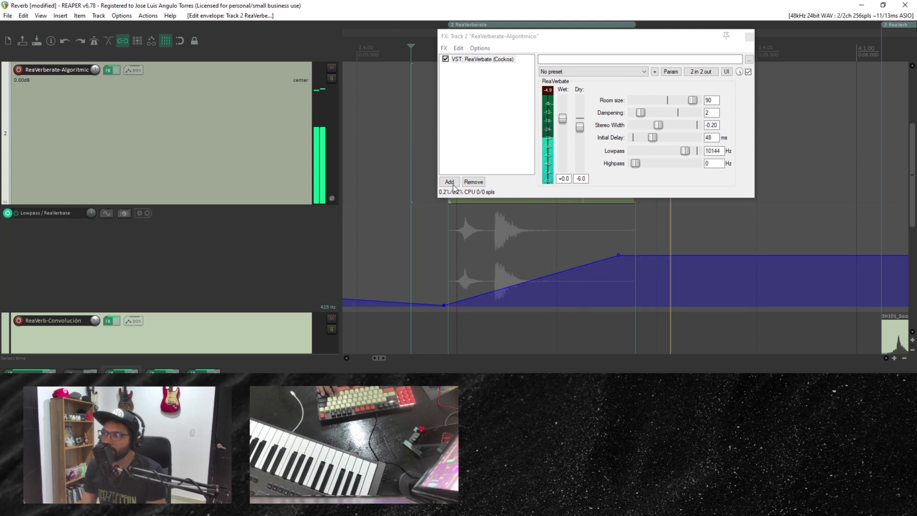
Step: Raise the Lowpass envelope's end point to 20000 Hz at the item's end, shift its low point slightly later, and play the sweep
left_click_drag(617, 255, 639, 241)
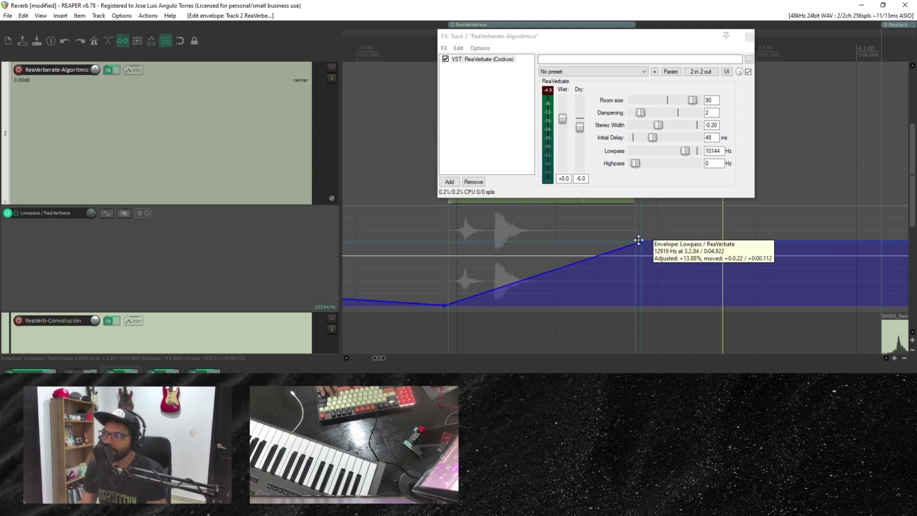
left_click_drag(444, 305, 457, 311)
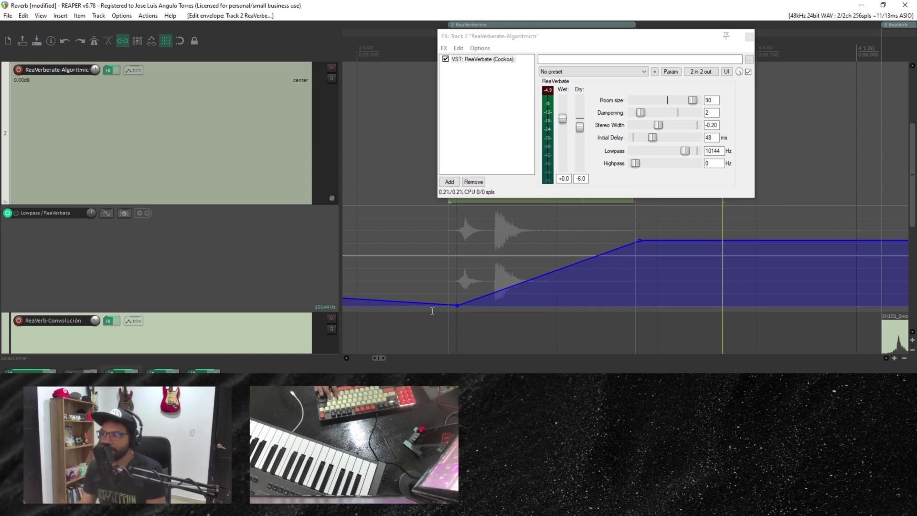
left_click_drag(640, 241, 634, 206)
left_click(440, 231)
key("space")
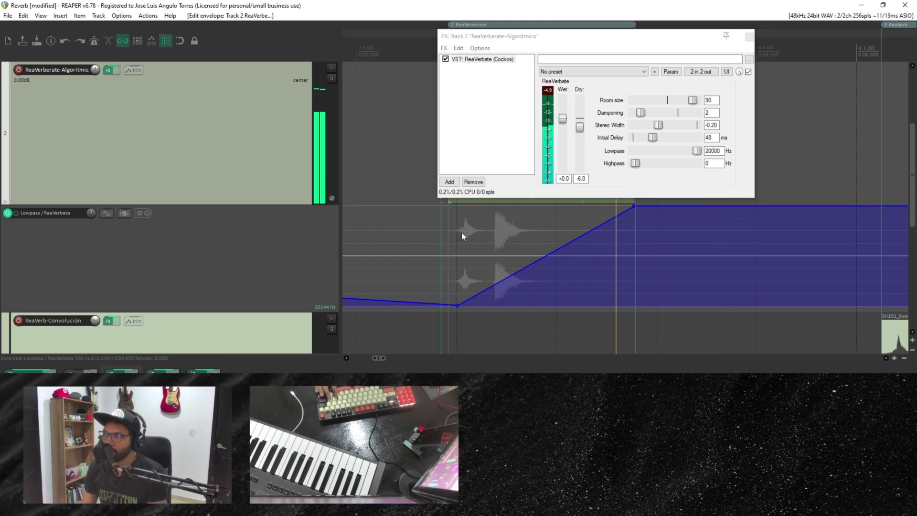
key("space")
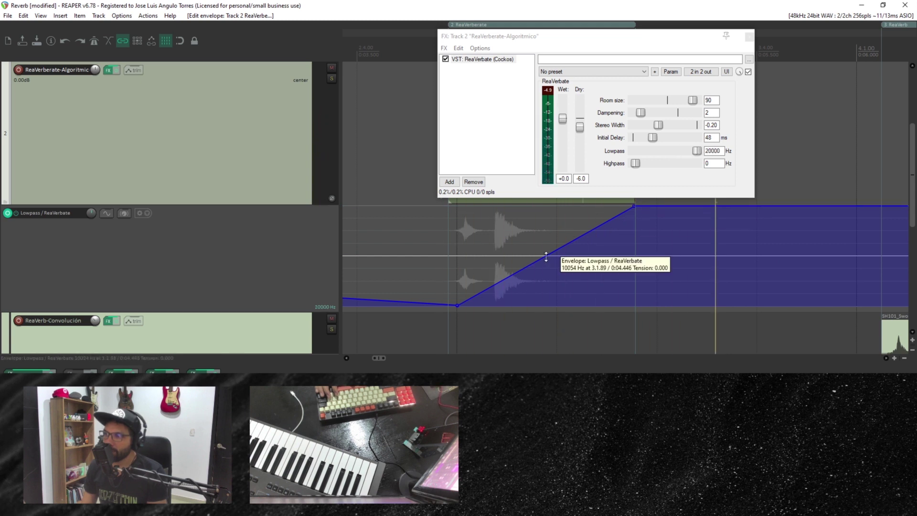
Step: Add a low point to the rising part of the Lowpass envelope so it climbs steeply near the item's end, and play it
left_click_drag(561, 254, 593, 280)
left_click(411, 257)
key("space")
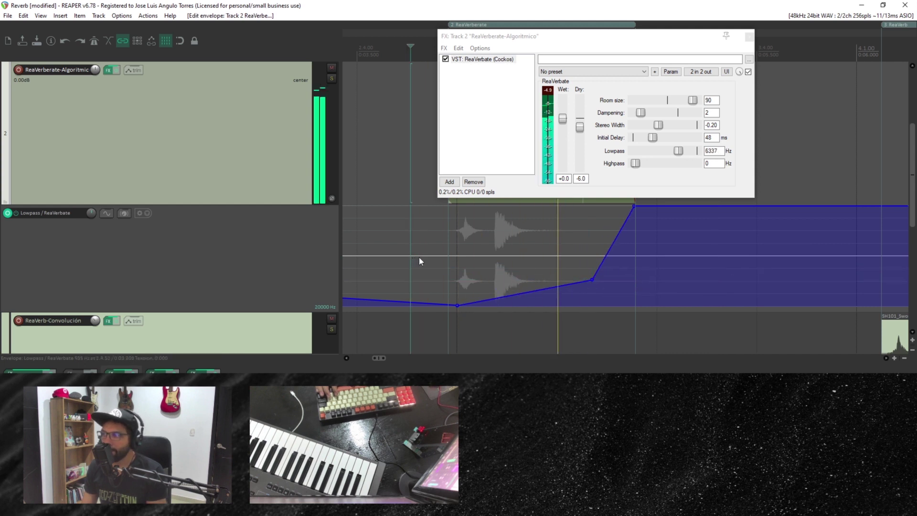
Step: Close the ReaVerbate window, open the ReaVerb effect of the ReaVerb-Convolución track, and move its window clear of the sword item
scroll(621, 245, "down", 3)
scroll(621, 245, "up", 3)
scroll(581, 266, "down", 2)
scroll(581, 268, "up", 2)
scroll(581, 267, "down", 3)
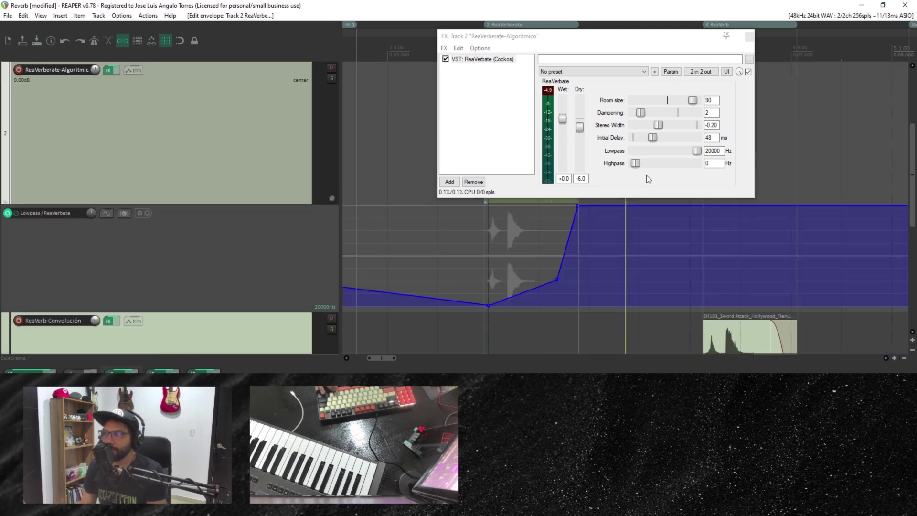
left_click(750, 36)
left_click(726, 334)
scroll(150, 201, "down", 3)
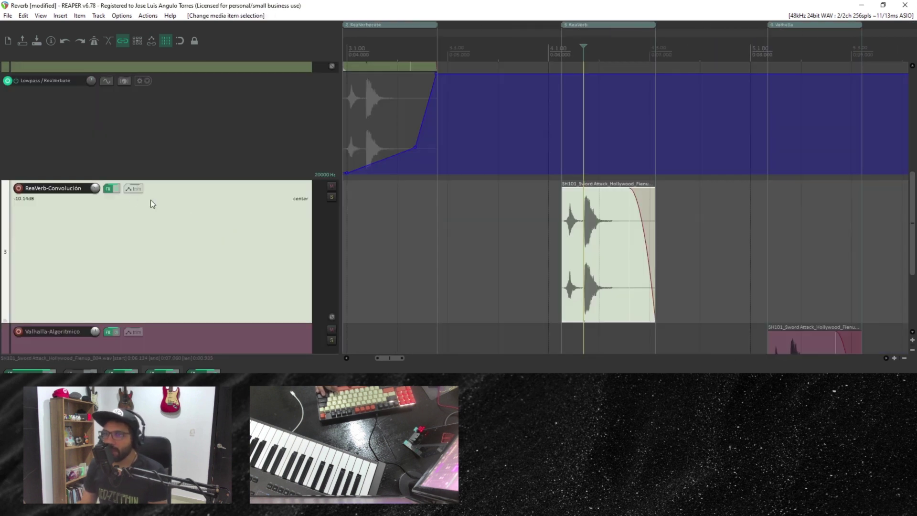
left_click(110, 190)
left_click_drag(402, 123, 436, 89)
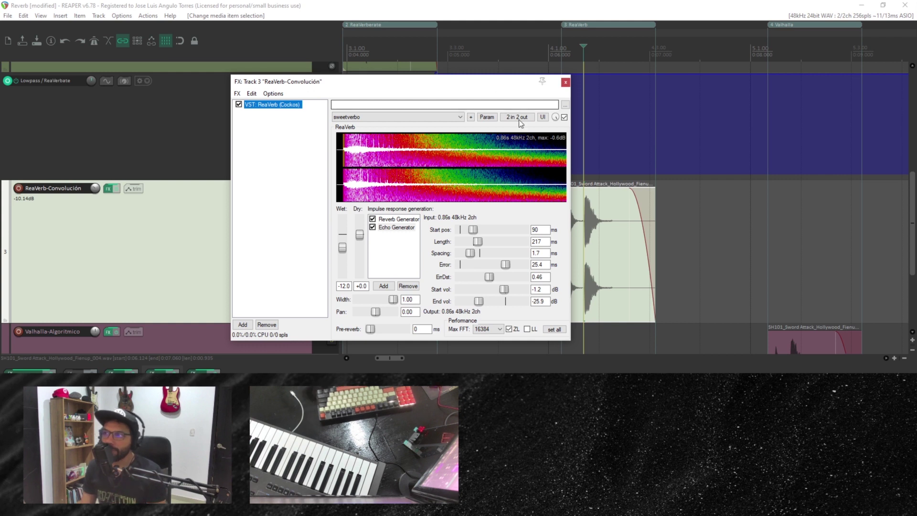
left_click_drag(415, 85, 321, 76)
Step: Play the sword impact through ReaVerb's sweetverbo preset twice from just before the item
left_click(544, 211)
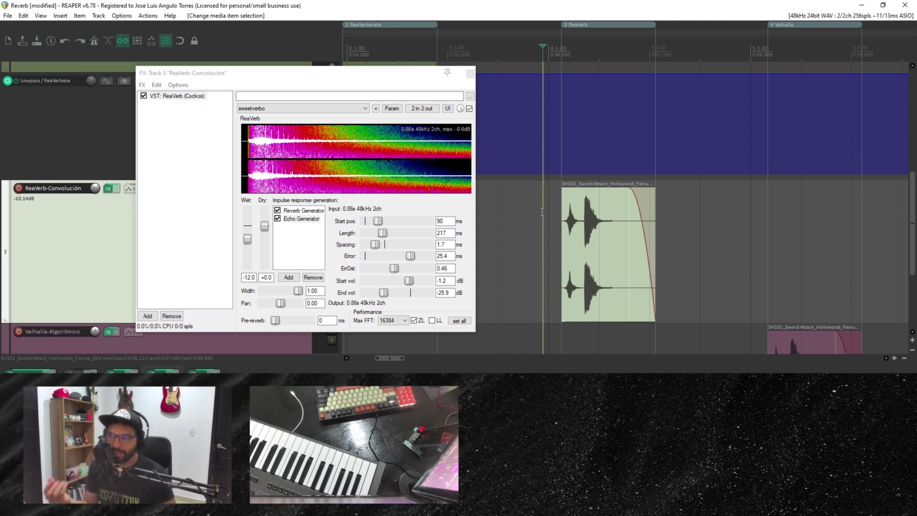
key("space")
key("space")
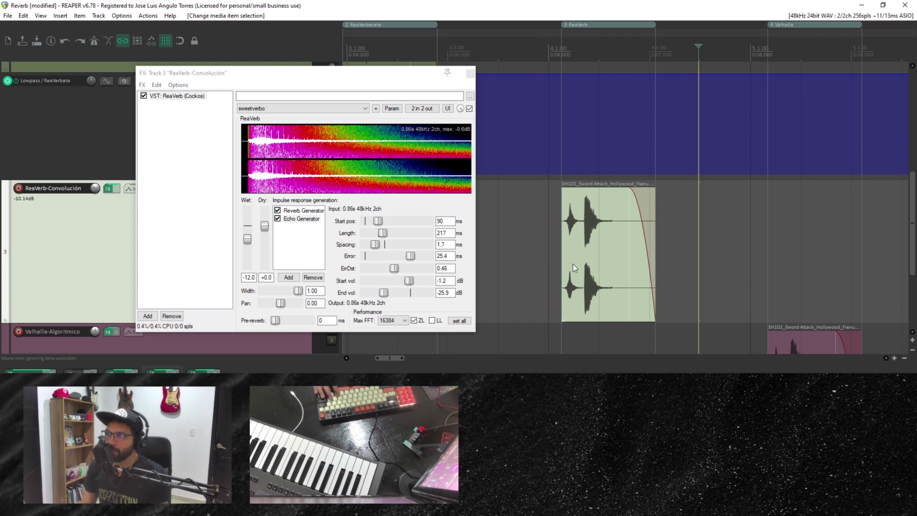
left_click(507, 241)
key("space")
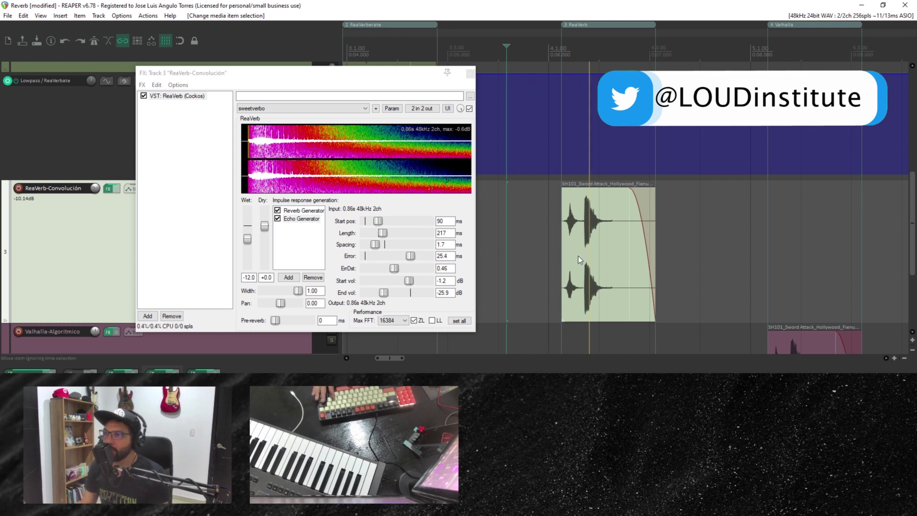
left_click(533, 239)
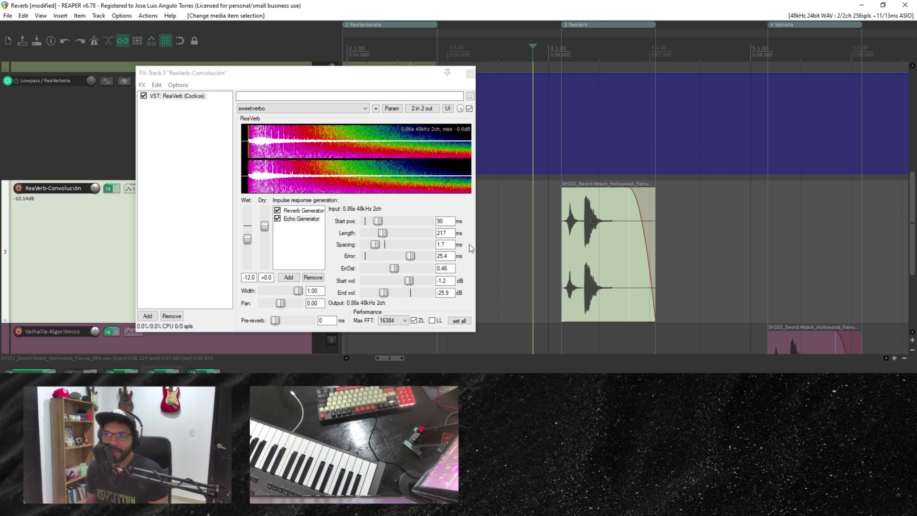
Step: Set ReaVerb's wet level to +0.0 dB and compare dry levels of -10.7 dB and -5.5 dB while playing the sword impact
double_click(248, 238)
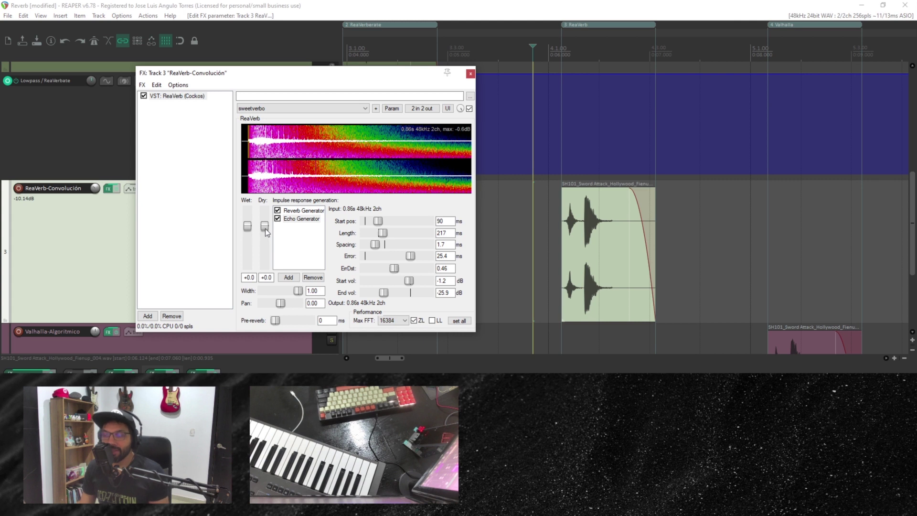
left_click_drag(265, 228, 263, 240)
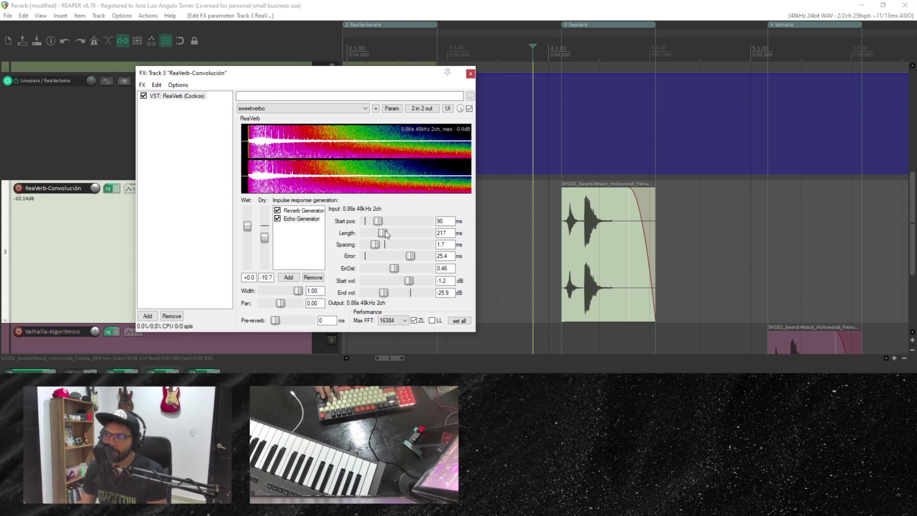
left_click(515, 242)
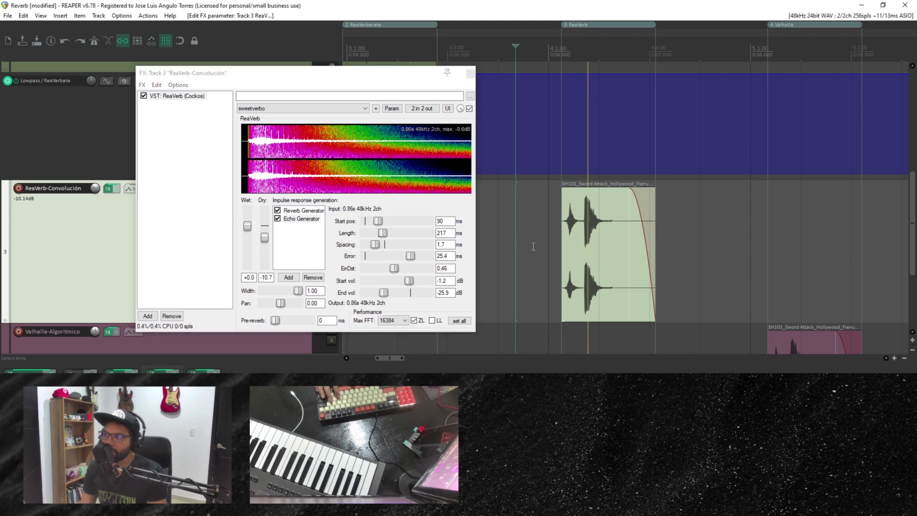
left_click_drag(266, 239, 271, 234)
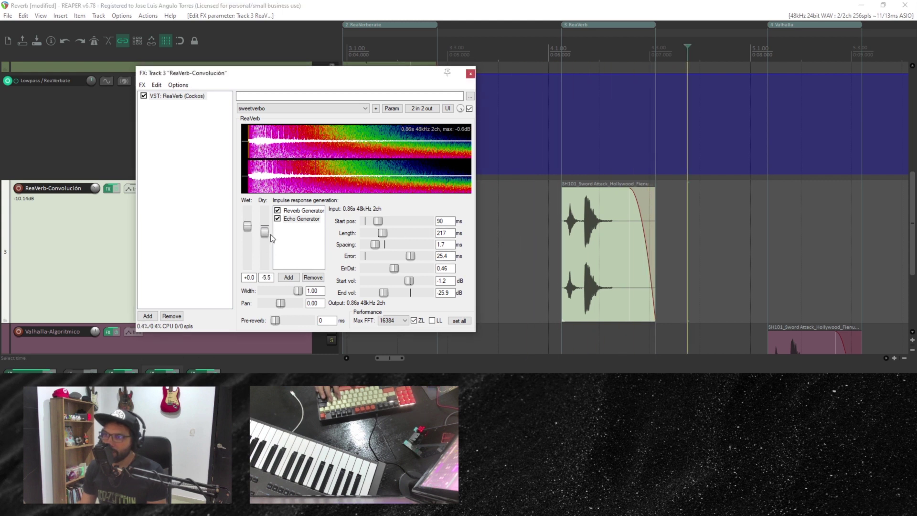
left_click(522, 242)
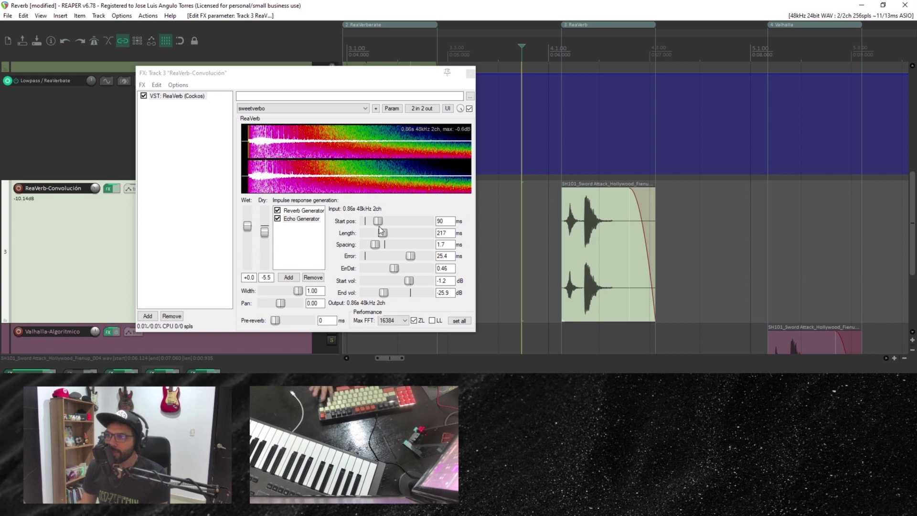
Step: Set ReaVerb's start position to 1921 ms and then 8986 ms, playing the sword impact with each value
left_click_drag(381, 221, 399, 226)
left_click(534, 231)
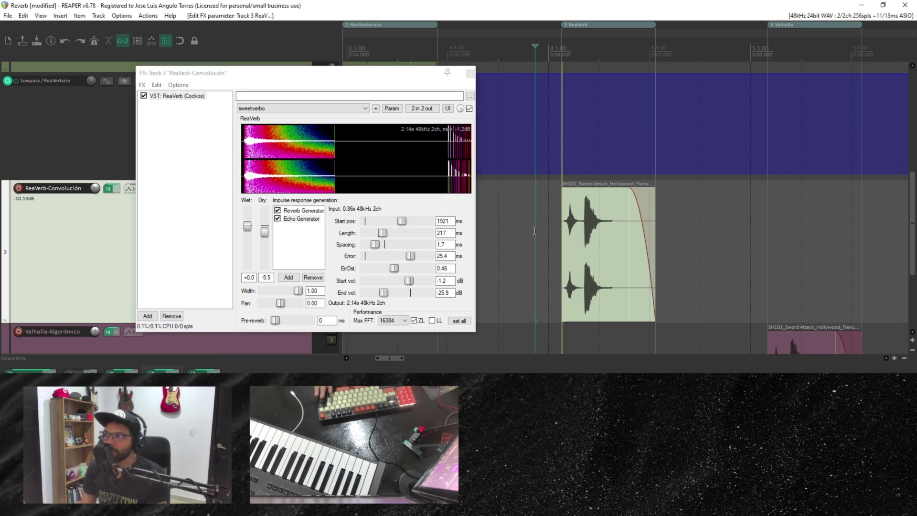
key("space")
left_click_drag(402, 224, 425, 230)
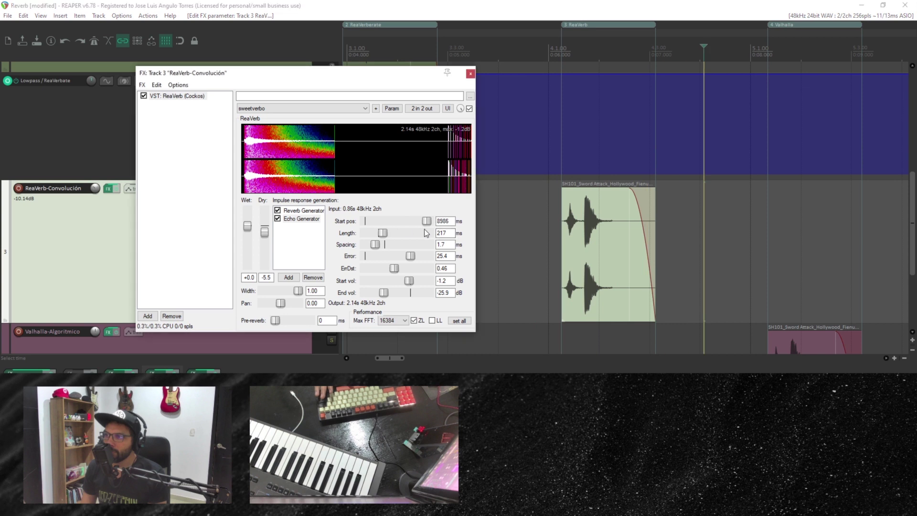
left_click(500, 227)
key("space")
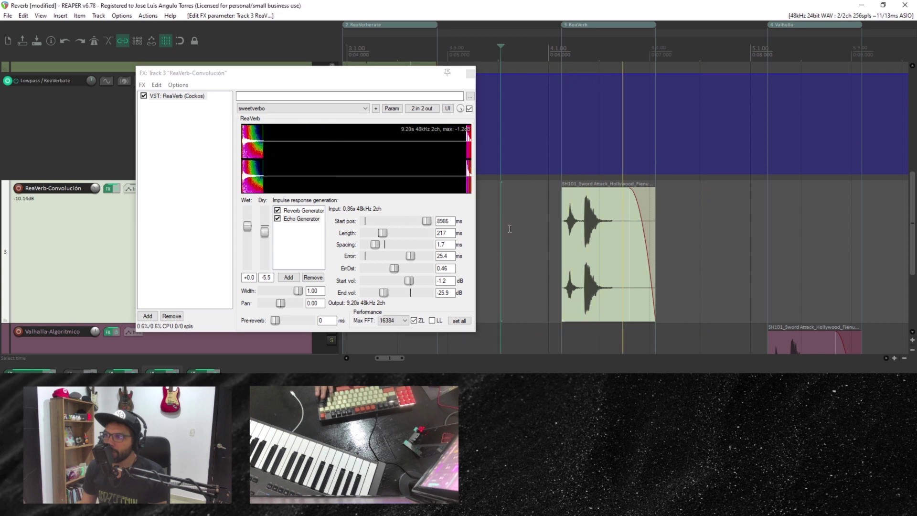
key("space")
Step: Lower ReaVerb's start position to 2 ms, then raise it to 2548 ms, playing the sword impact with each value
left_click_drag(427, 221, 369, 222)
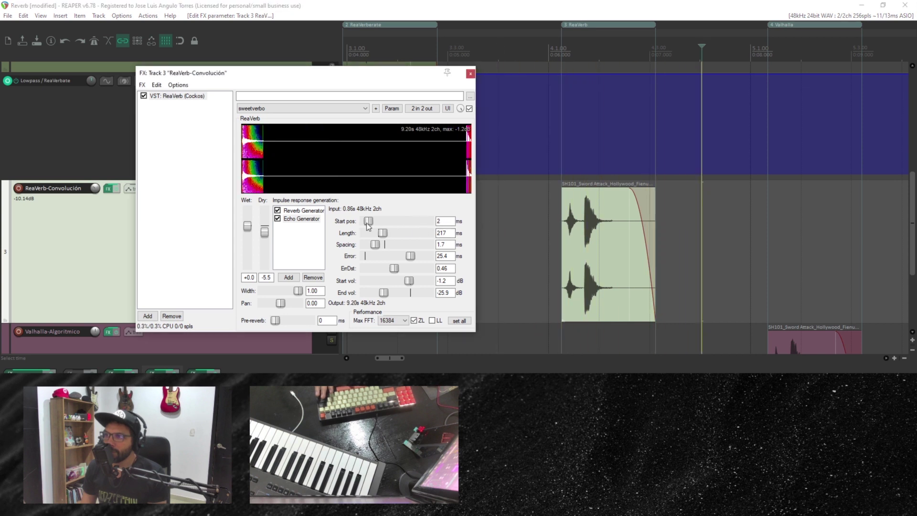
left_click(501, 229)
key("space")
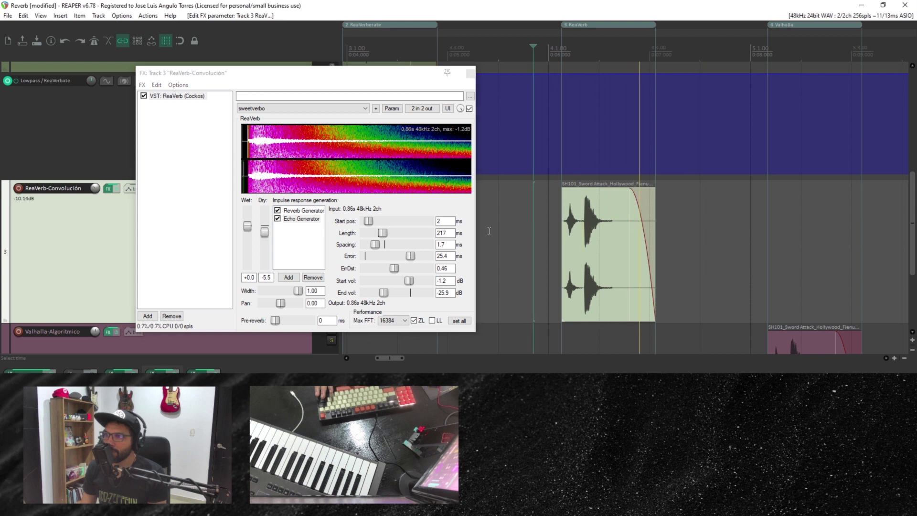
key("space")
left_click_drag(369, 220, 406, 224)
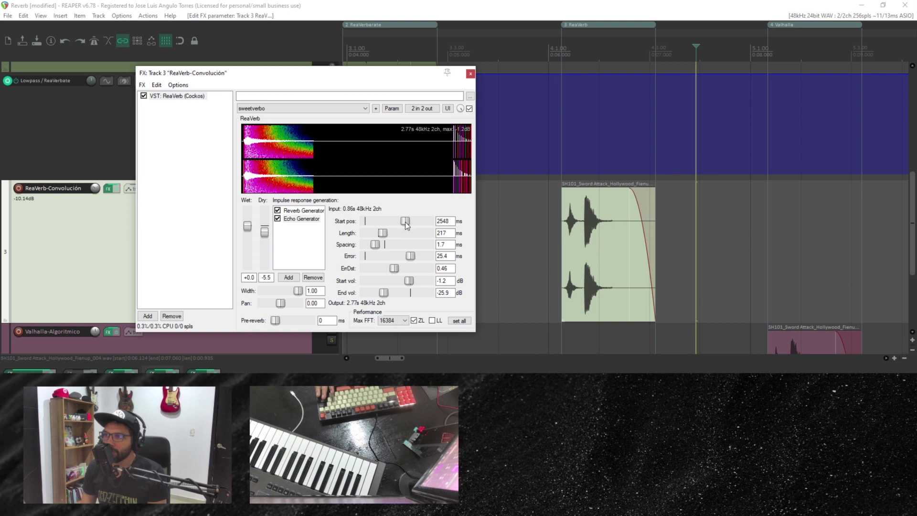
left_click(536, 249)
key("space")
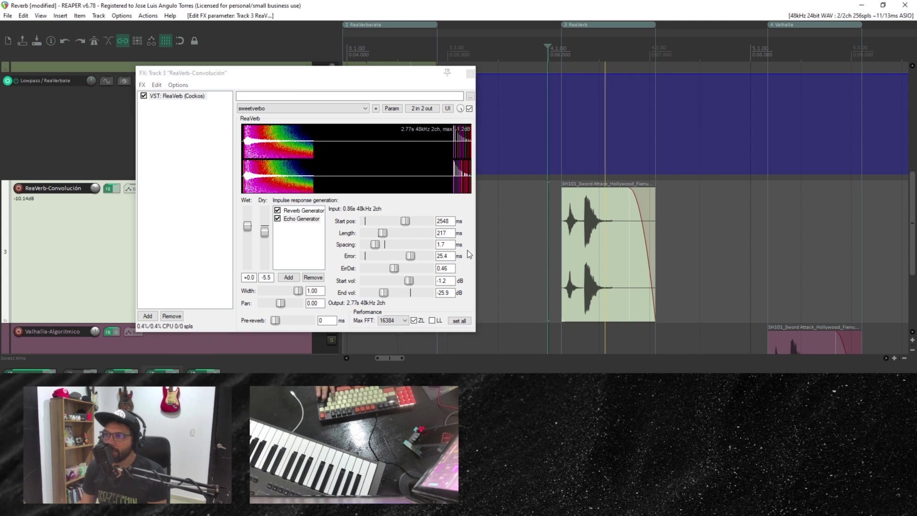
key("space")
Step: Set ReaVerb's length to 1497 ms and play the sword impact from just before the item
left_click_drag(383, 233, 400, 233)
left_click(524, 251)
key("space")
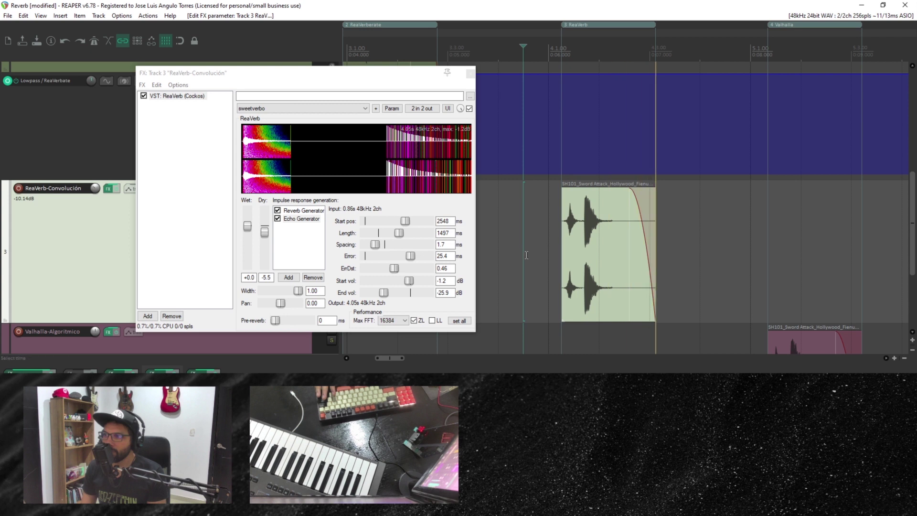
Step: Reduce ReaVerb's length to 1 ms, set its spacing to 123.7 ms, and replay the sword impact
left_click_drag(399, 233, 368, 233)
left_click(519, 238)
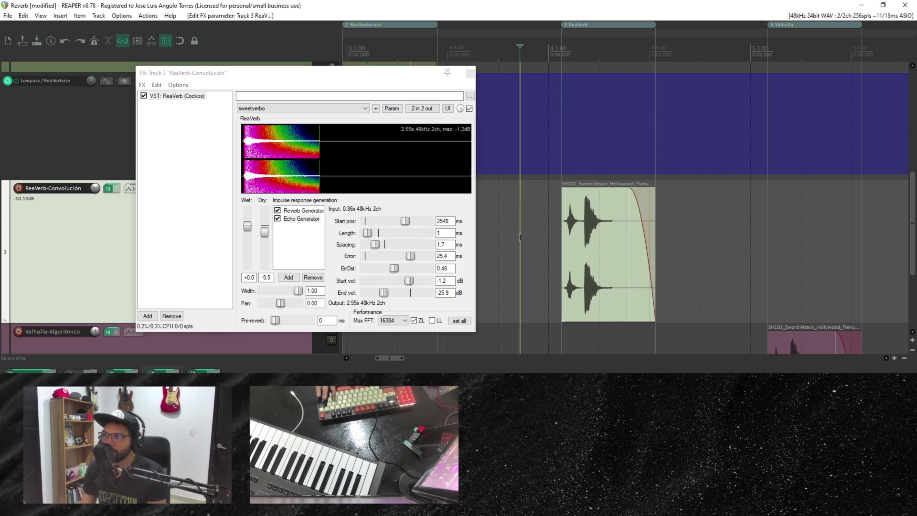
left_click(402, 244)
left_click(505, 244)
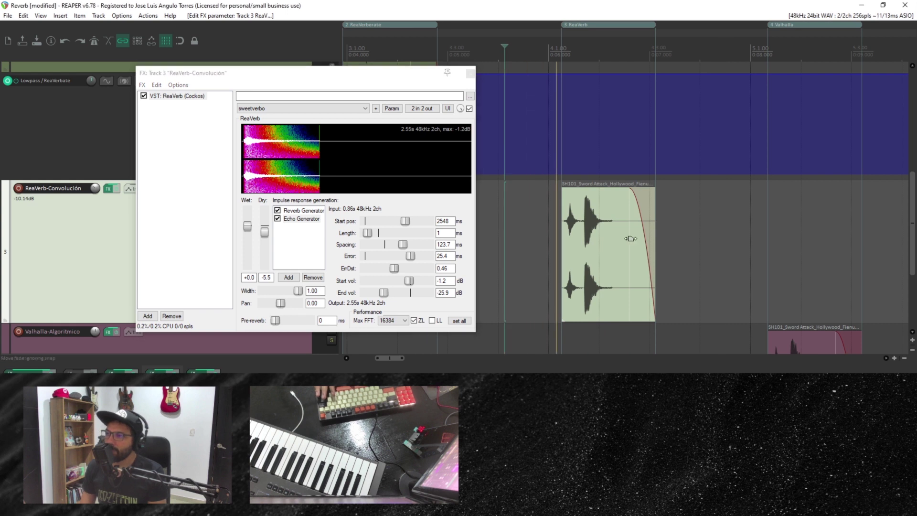
Step: Load ReaVerb's bad crunch preset, play the sword impact, then adjust the wet/dry balance and replay it
left_click(361, 110)
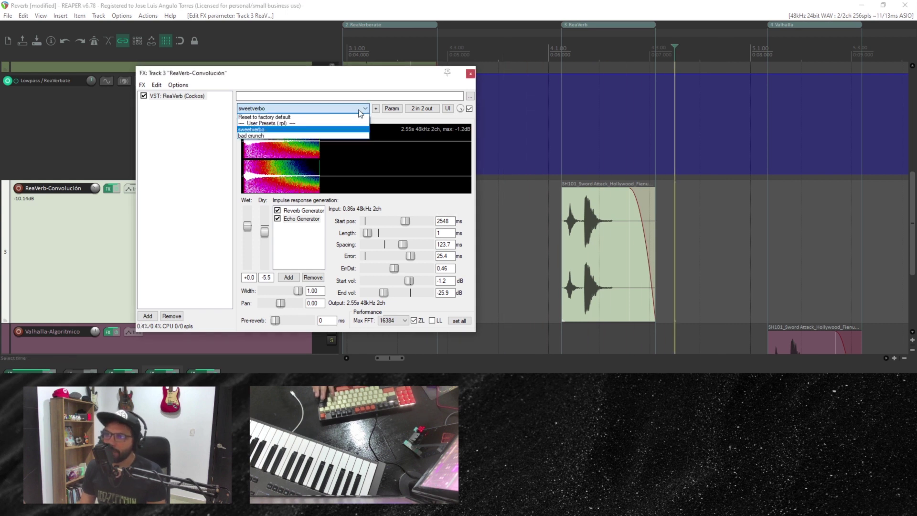
left_click(252, 136)
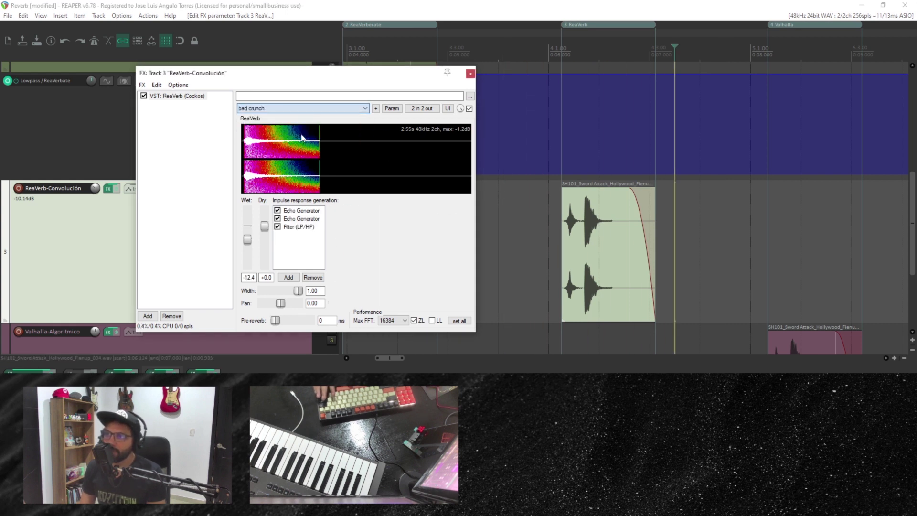
left_click(523, 220)
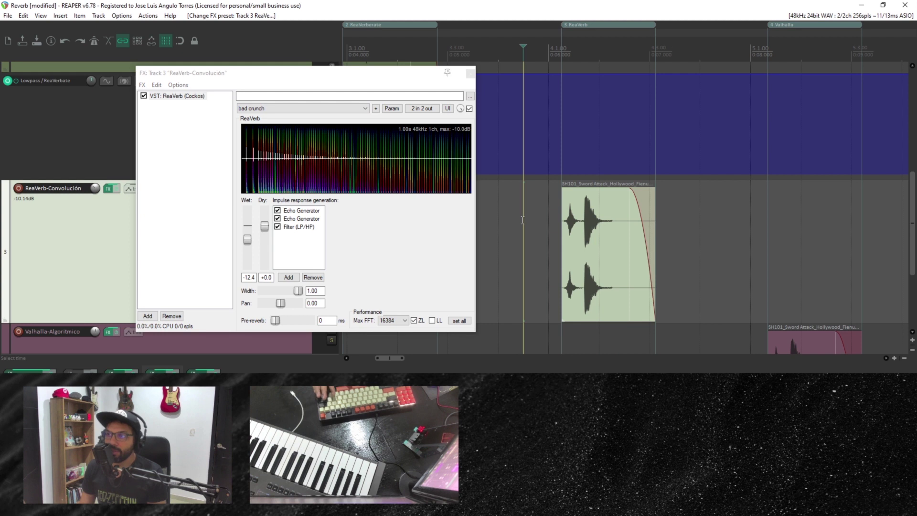
key("space")
mouse_move(262, 229)
left_mouse_down()
mouse_move(259, 243)
mouse_move(247, 222)
left_mouse_up()
left_click(549, 237)
key("space")
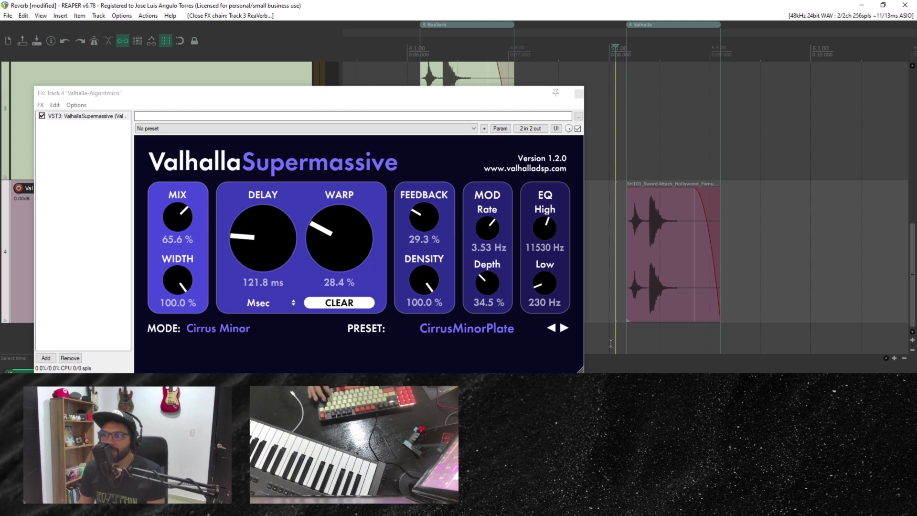
Step: Shrink the ValhallaSupermassive effect window of the Valhalla-Algoritmico track
left_click_drag(581, 370, 544, 351)
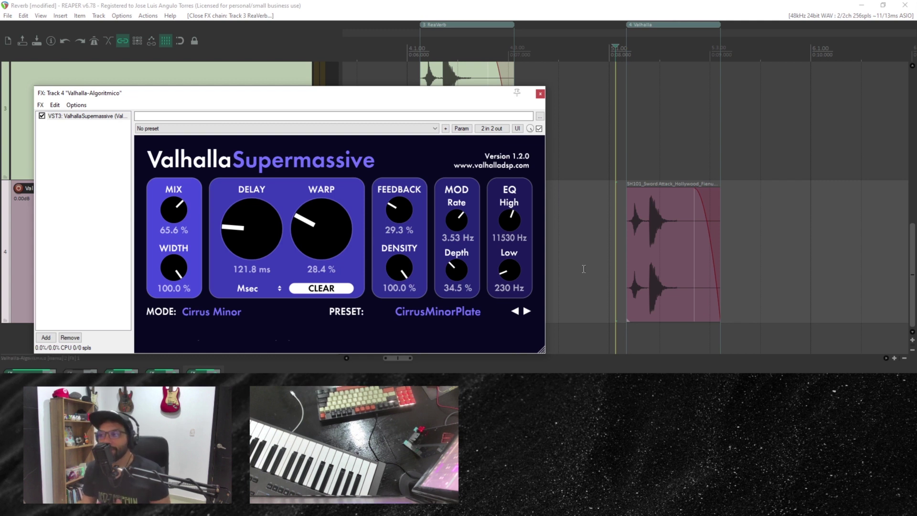
Step: Play the Valhalla-Algoritmico track's sword impact from just before the item, then stop playback
left_click(584, 269)
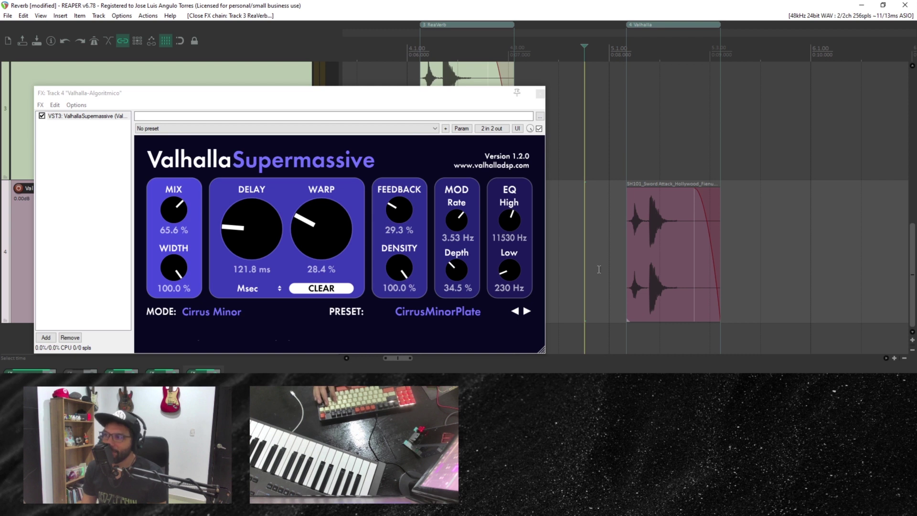
key("space")
key("space")
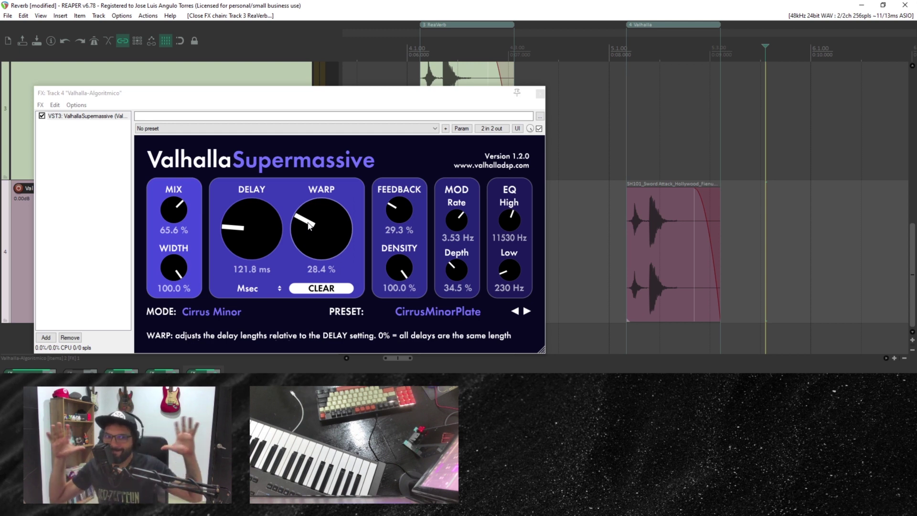
Step: Set warp to 66.0 %, delay to 66.6 ms, feedback to 41.3 %, modulation rate to 5.40 Hz, high EQ to 14140 Hz and low EQ to 420 Hz
left_click_drag(309, 225, 367, 177)
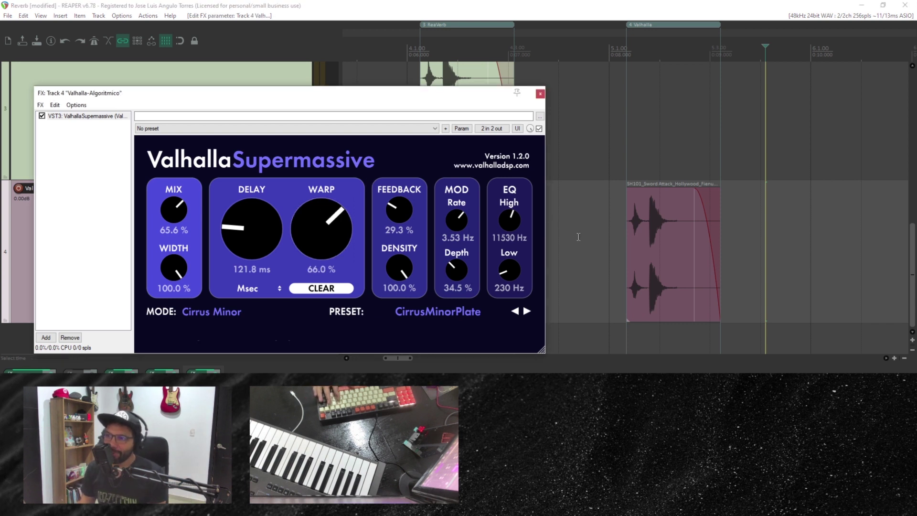
left_click_drag(279, 242, 271, 256)
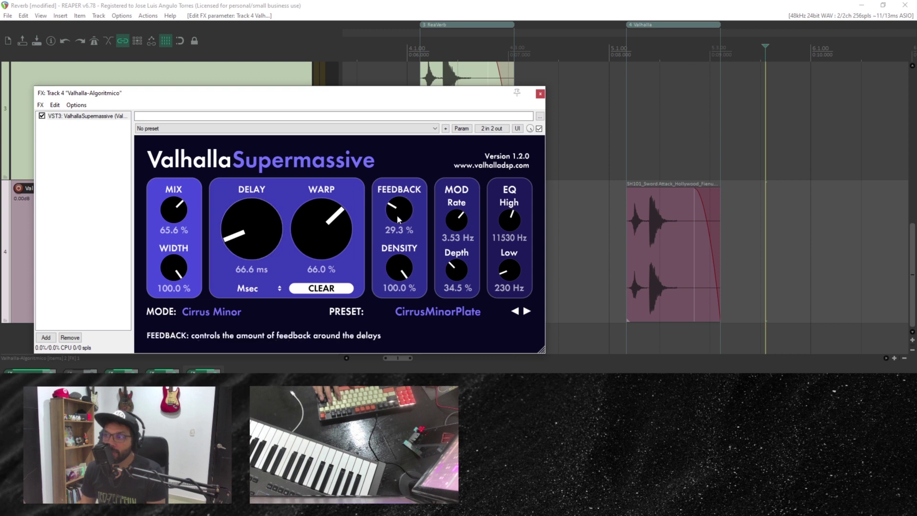
left_click_drag(454, 225, 516, 205)
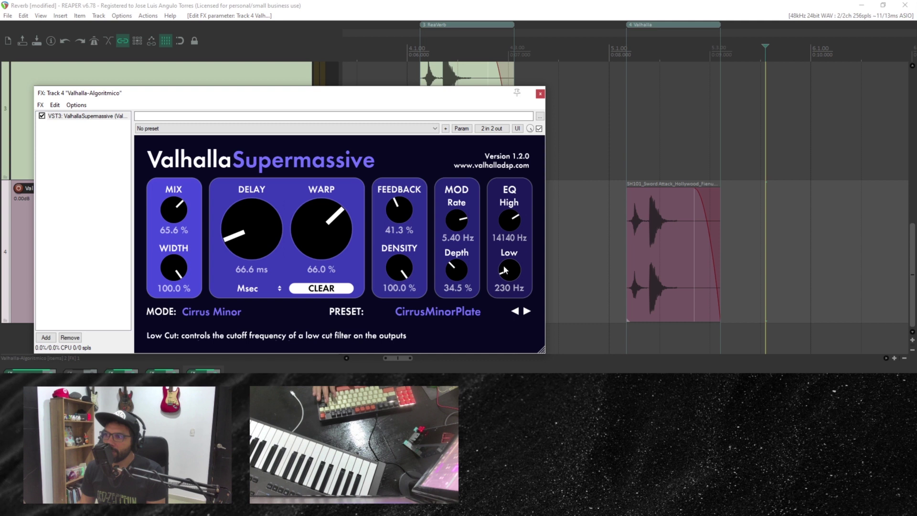
left_click_drag(513, 266, 514, 262)
Step: Audition the sword impact with the shortened delay and return the edit cursor to just before the item
left_click(606, 244)
key("space")
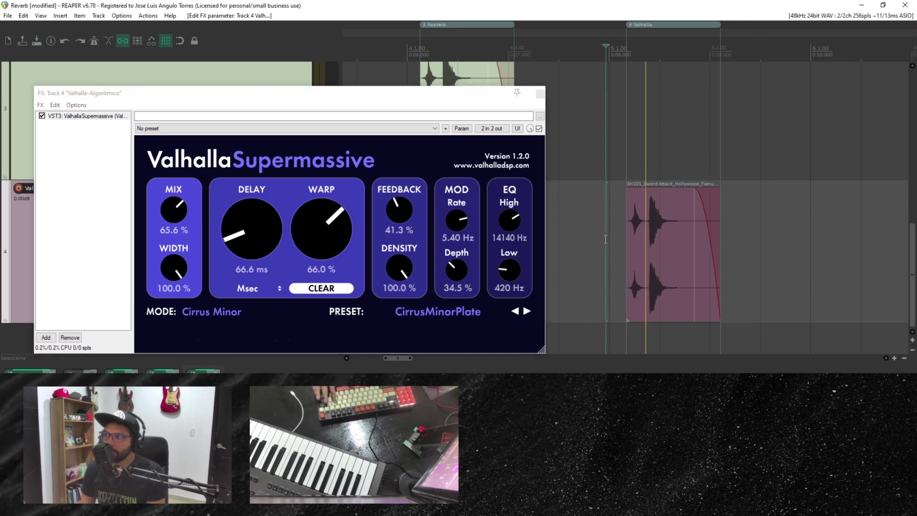
left_click(605, 244)
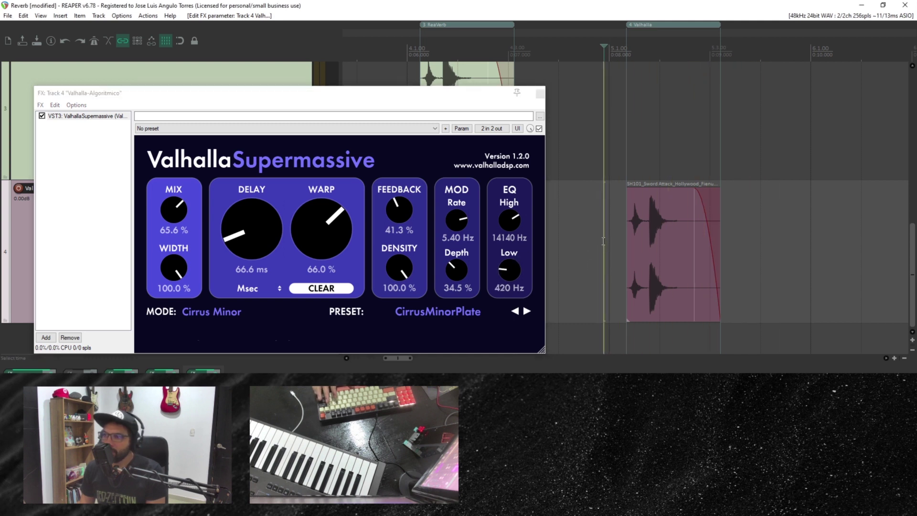
Step: Set ValhallaSupermassive's delay to 265.8 ms and replay the sword impact from just before the item
left_click_drag(268, 239, 273, 201)
left_click(589, 263)
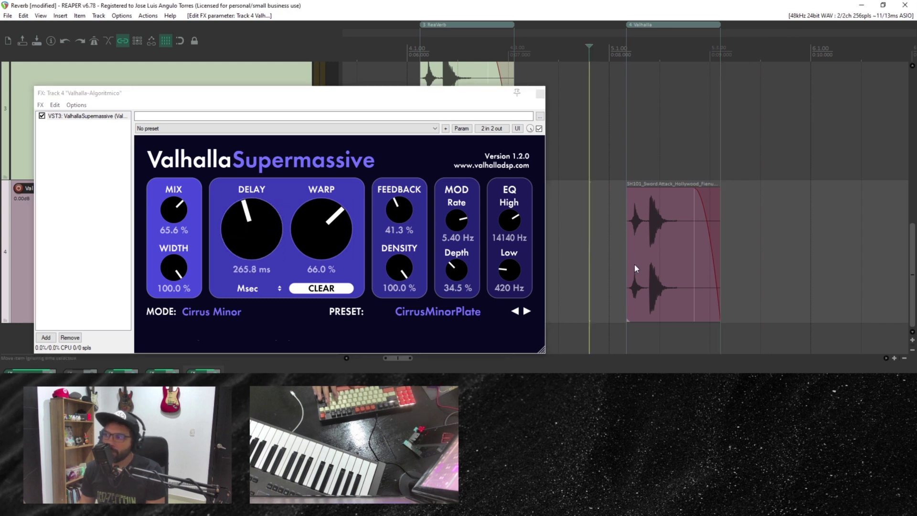
key("space")
key("space")
left_click(597, 230)
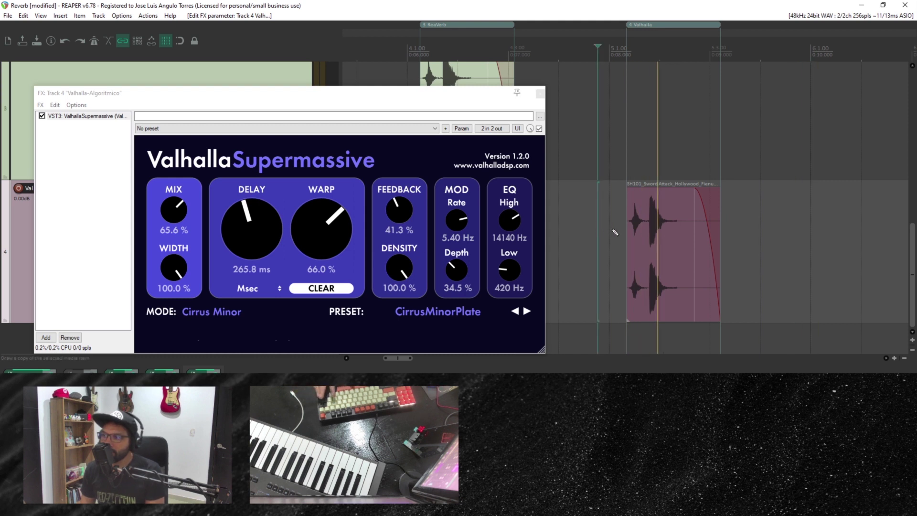
Step: Sweep the delay up to 580.4 ms and back down to 153.0 ms while the sword impact's reverb sounds
left_click_drag(251, 229, 277, 177)
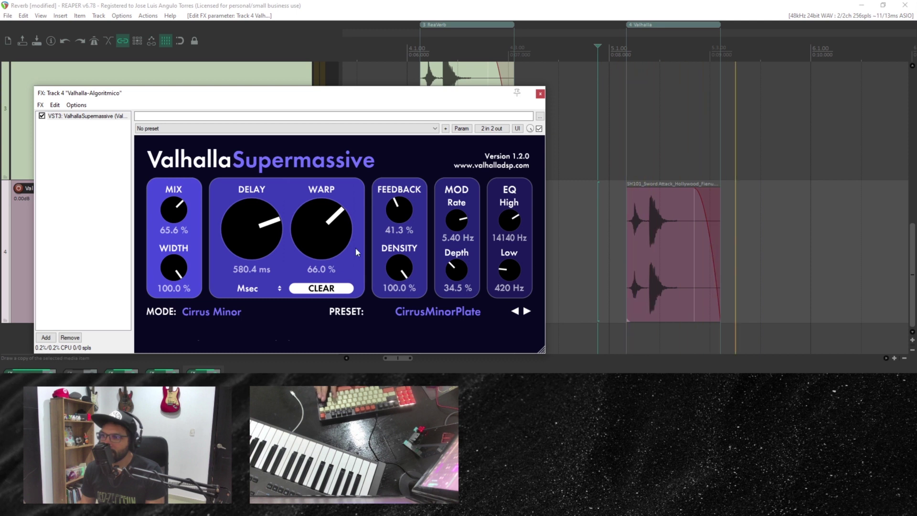
left_click_drag(259, 237, 252, 292)
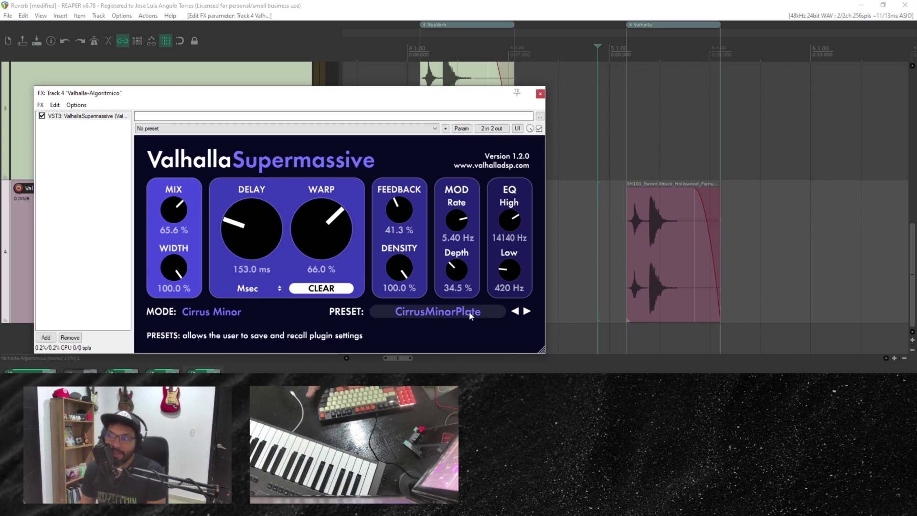
Step: Load ValhallaSupermassive's SeaBeams preset, play the sword impact through its long reverb tail, and stop playback
left_click(487, 309)
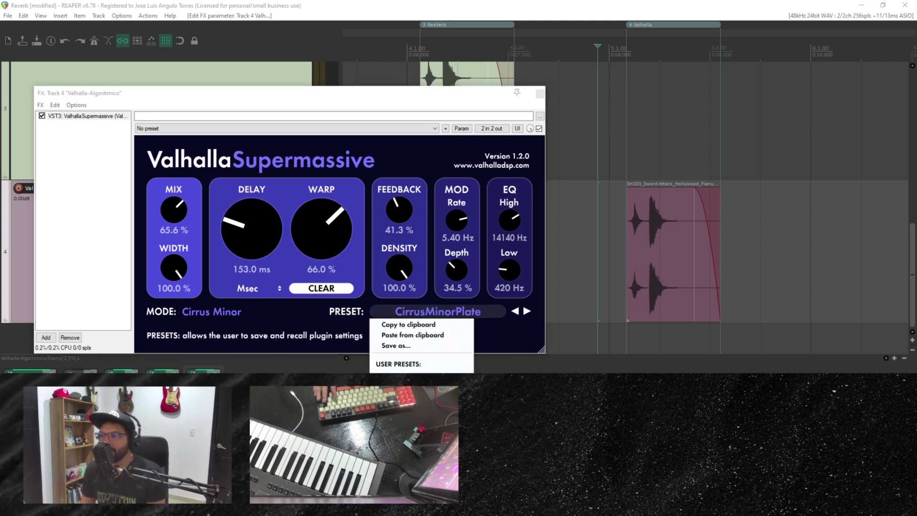
key("Escape")
left_click(598, 266)
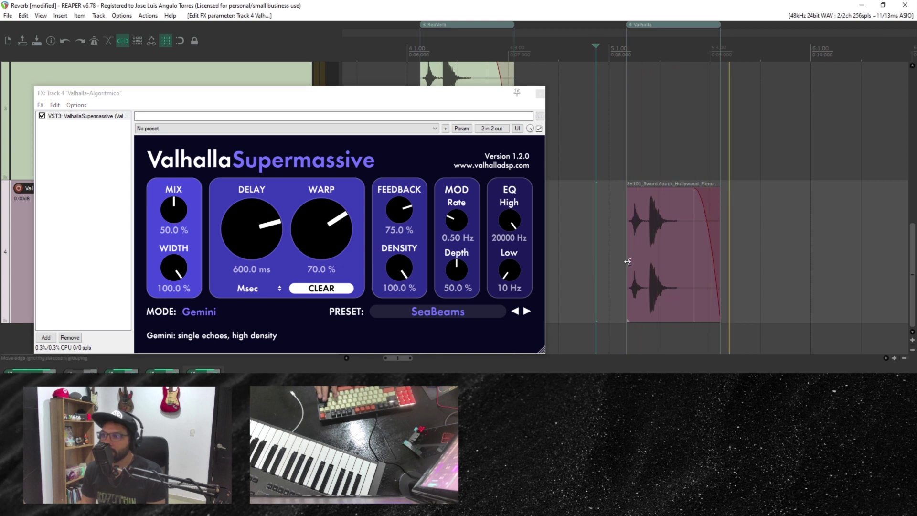
scroll(599, 253, "down", 1)
scroll(598, 254, "down", 4)
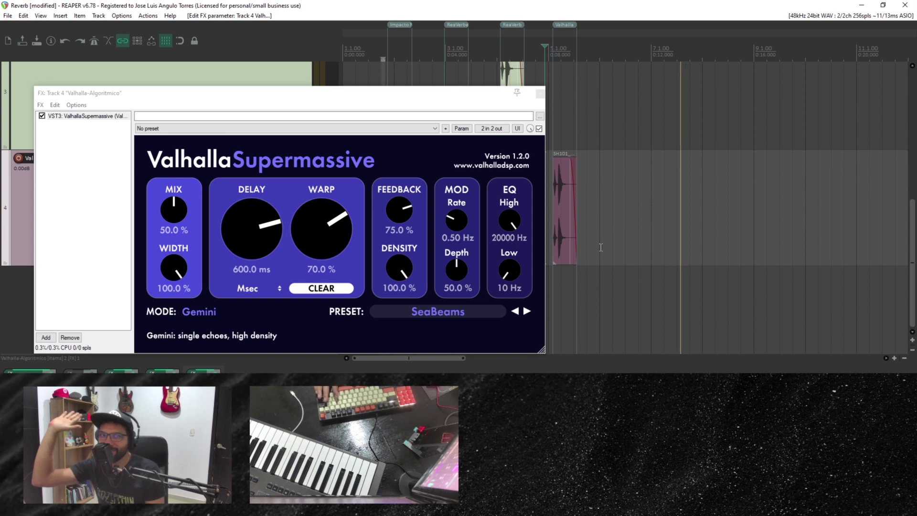
scroll(621, 258, "down", 1)
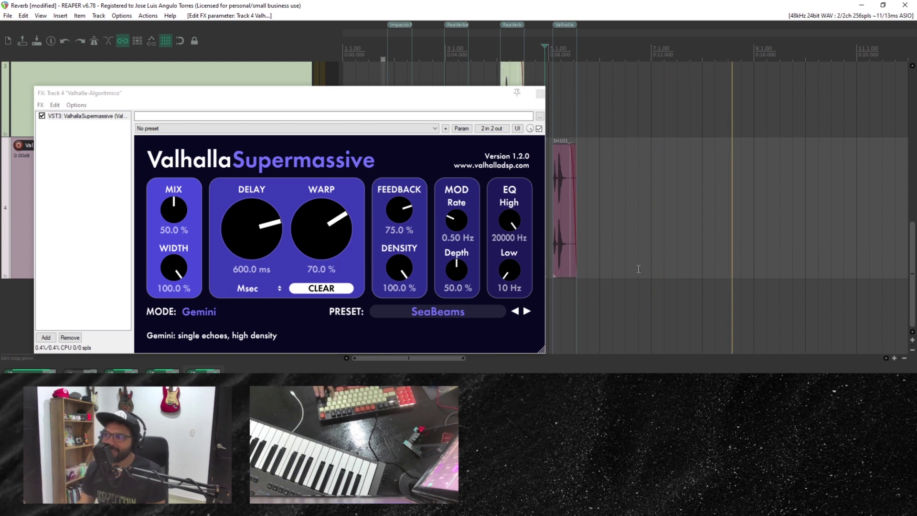
scroll(630, 263, "up", 4)
key("space")
left_click(648, 120)
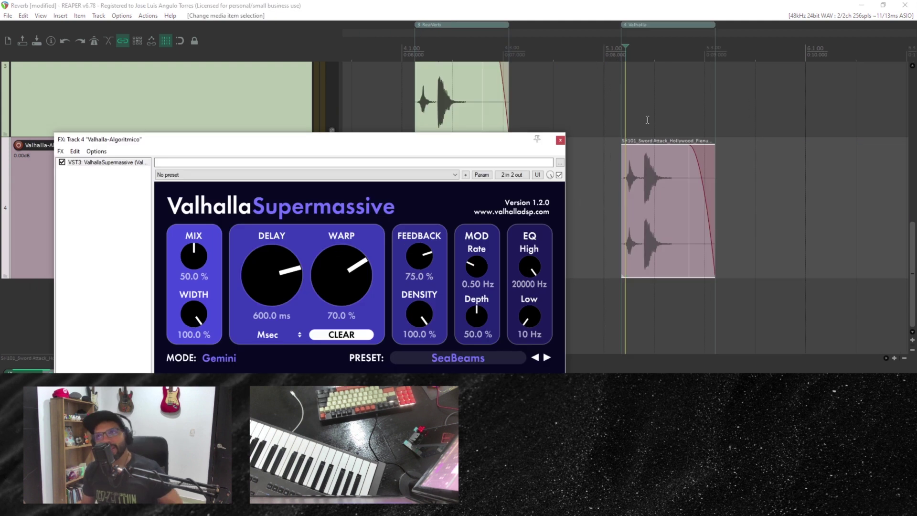